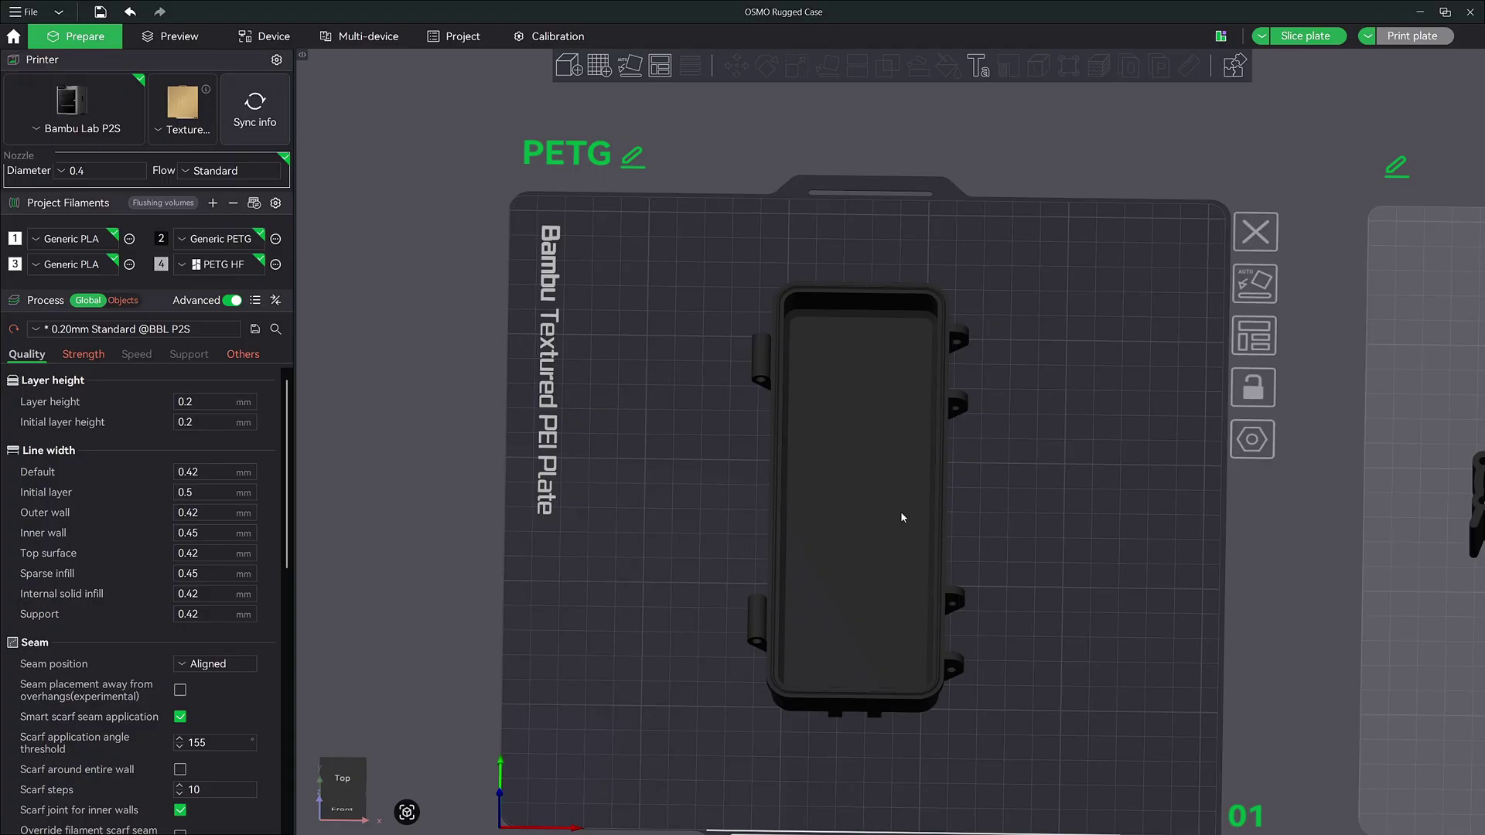
Step: Look over the case parts on both plates and list the project's objects instead of the global process settings
scroll(996, 494, "down", 3)
middle_click_drag(1079, 489, 812, 479)
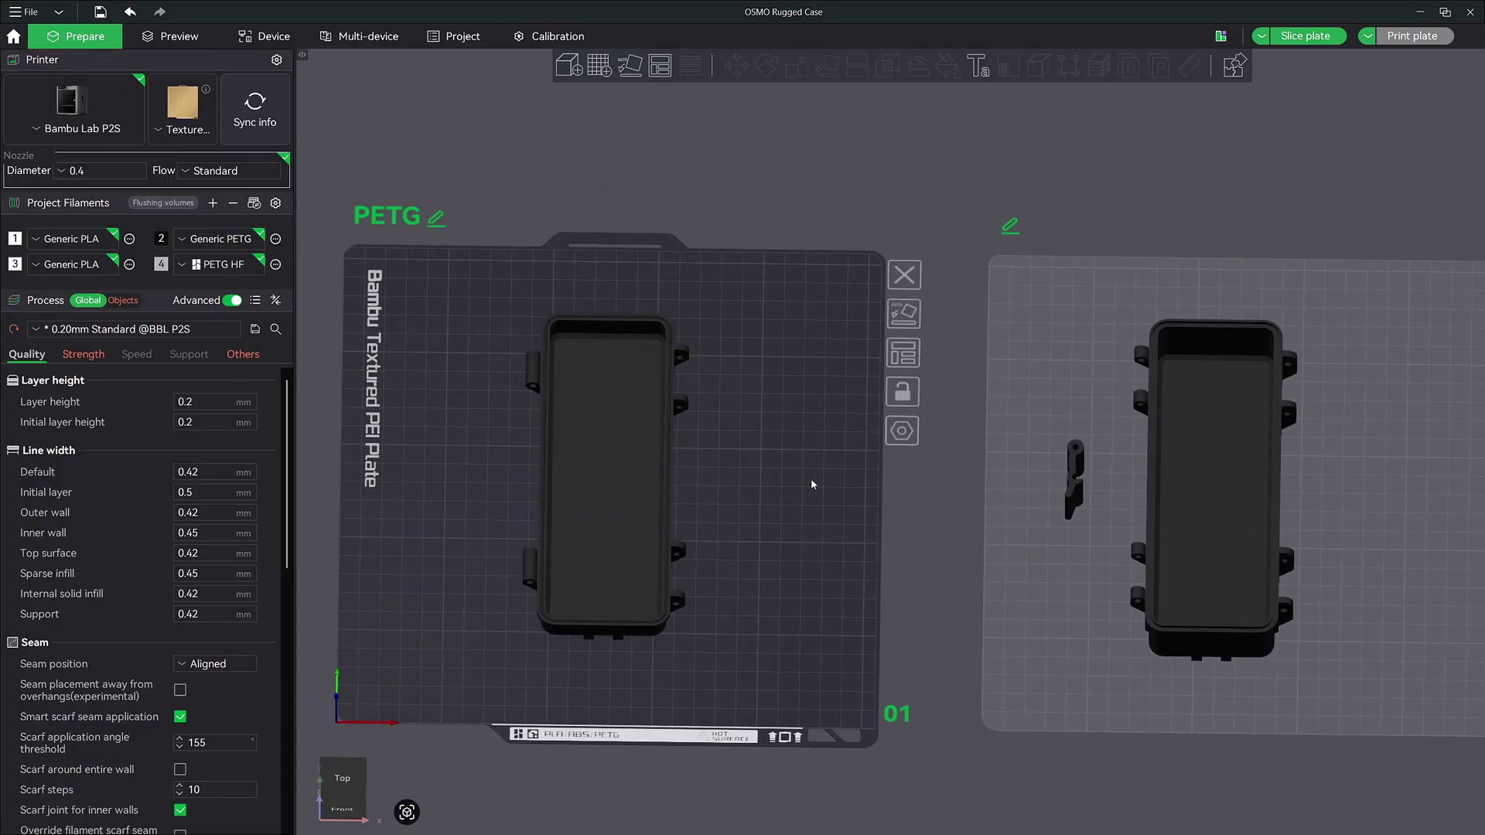
left_click_drag(812, 481, 735, 467)
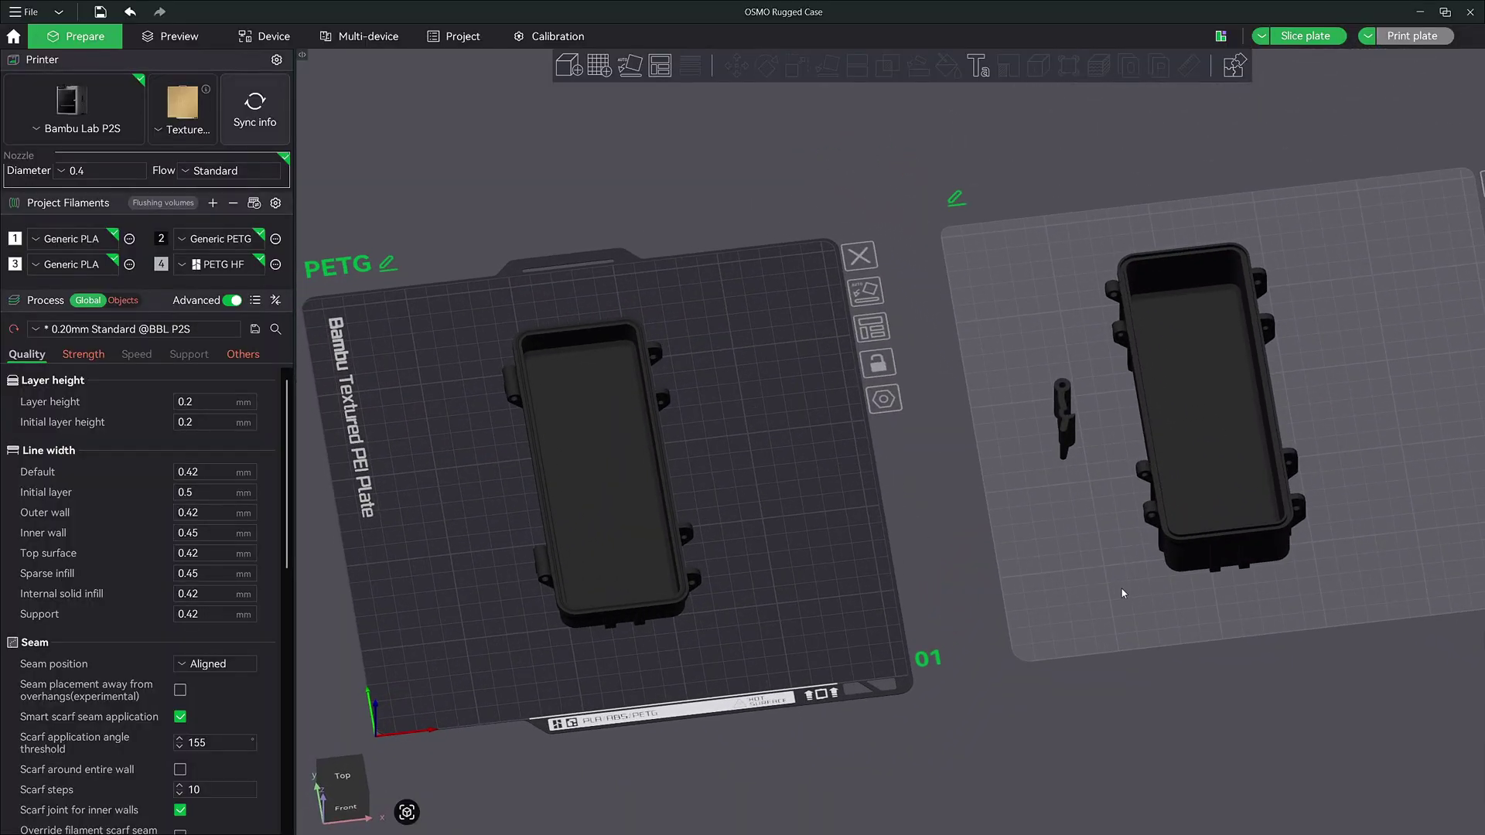
middle_click_drag(1074, 551, 1151, 551)
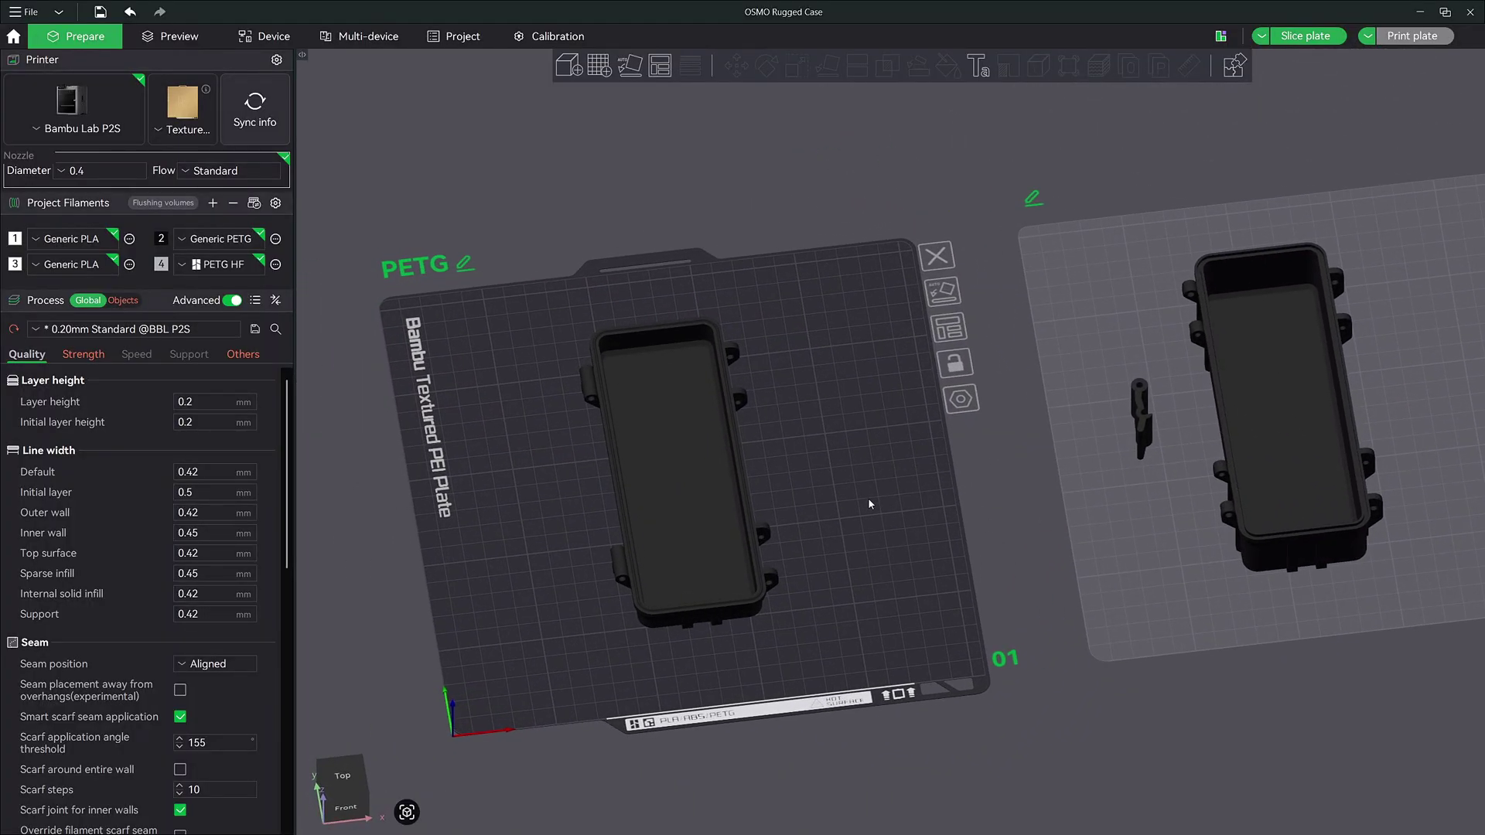
right_click_drag(858, 497, 1176, 501)
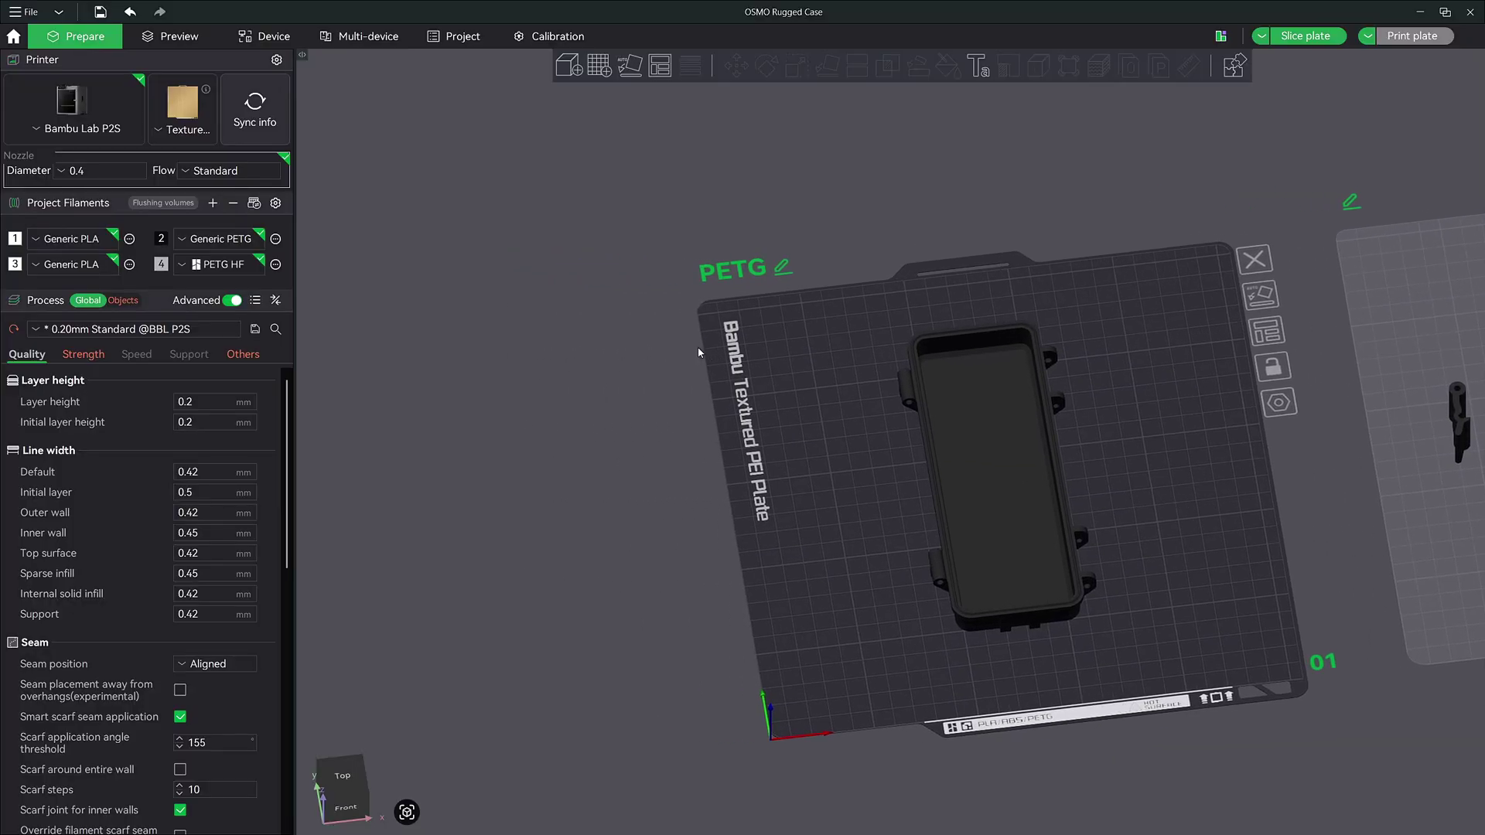
left_click(121, 301)
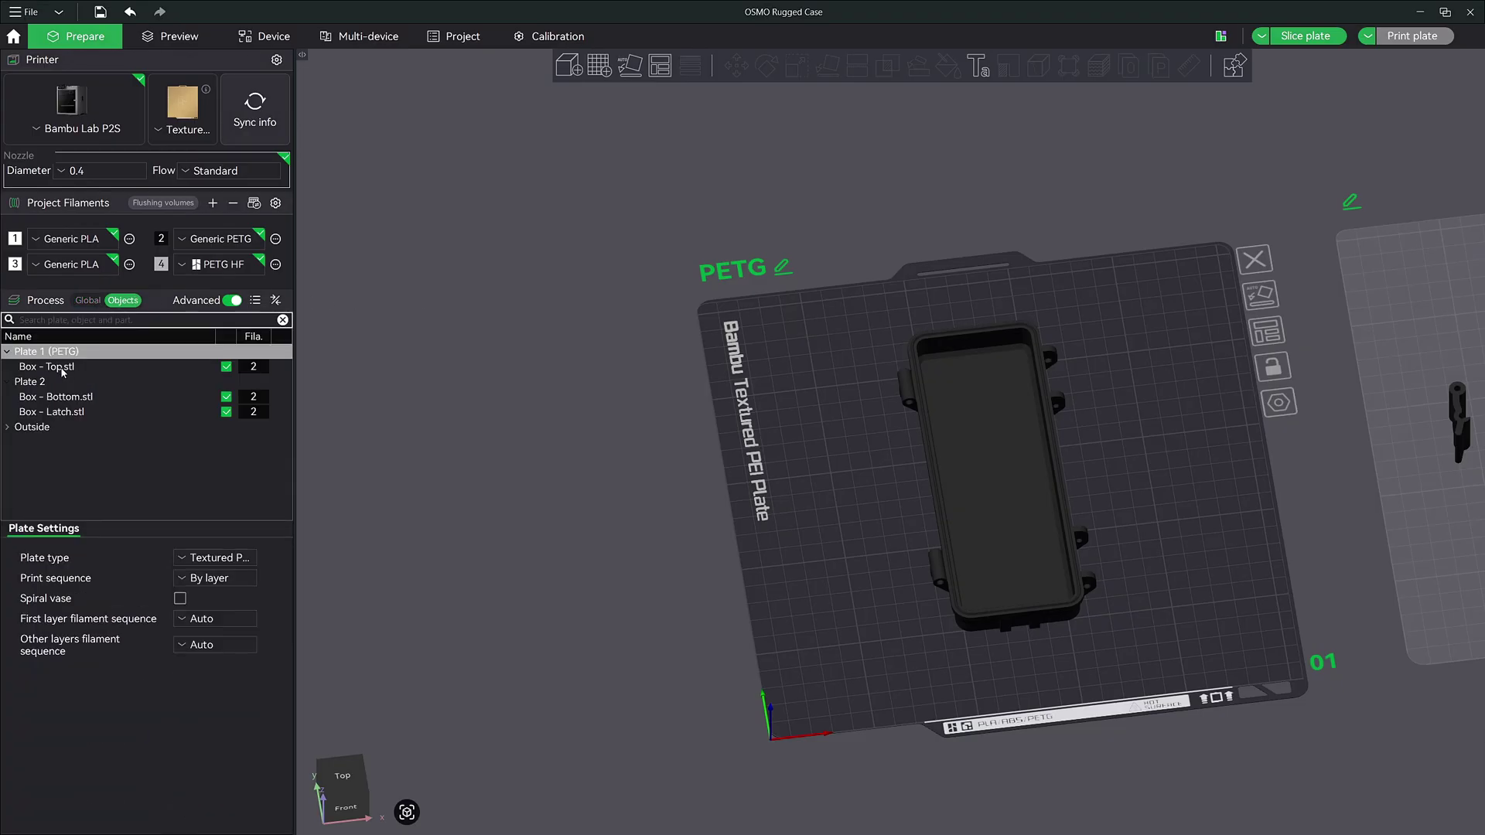
right_click_drag(1279, 513, 704, 465)
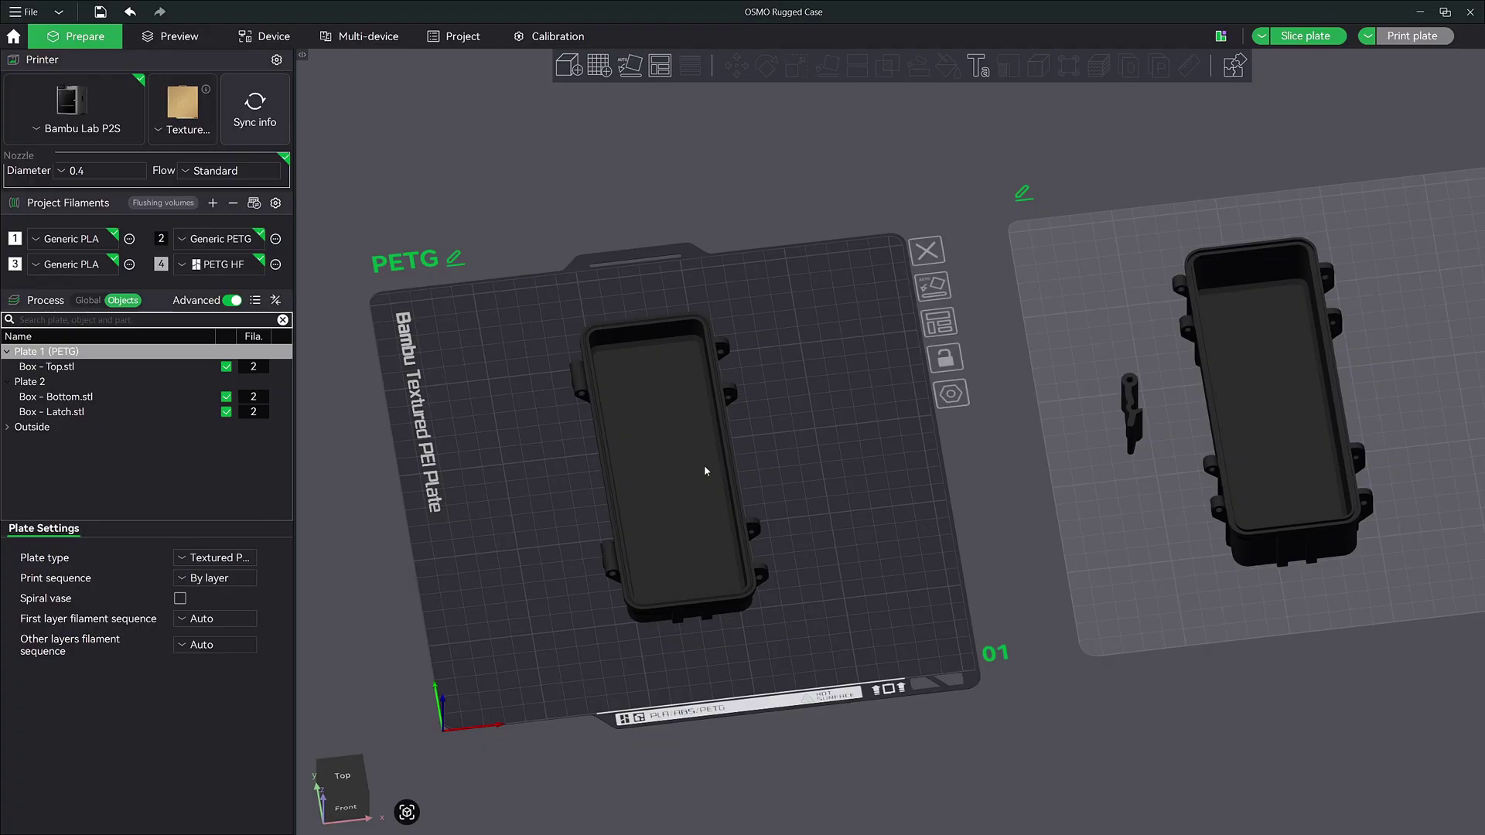
Step: Rotate the Box - Top part 180° about the Y axis so its outer face points up
left_click(638, 410)
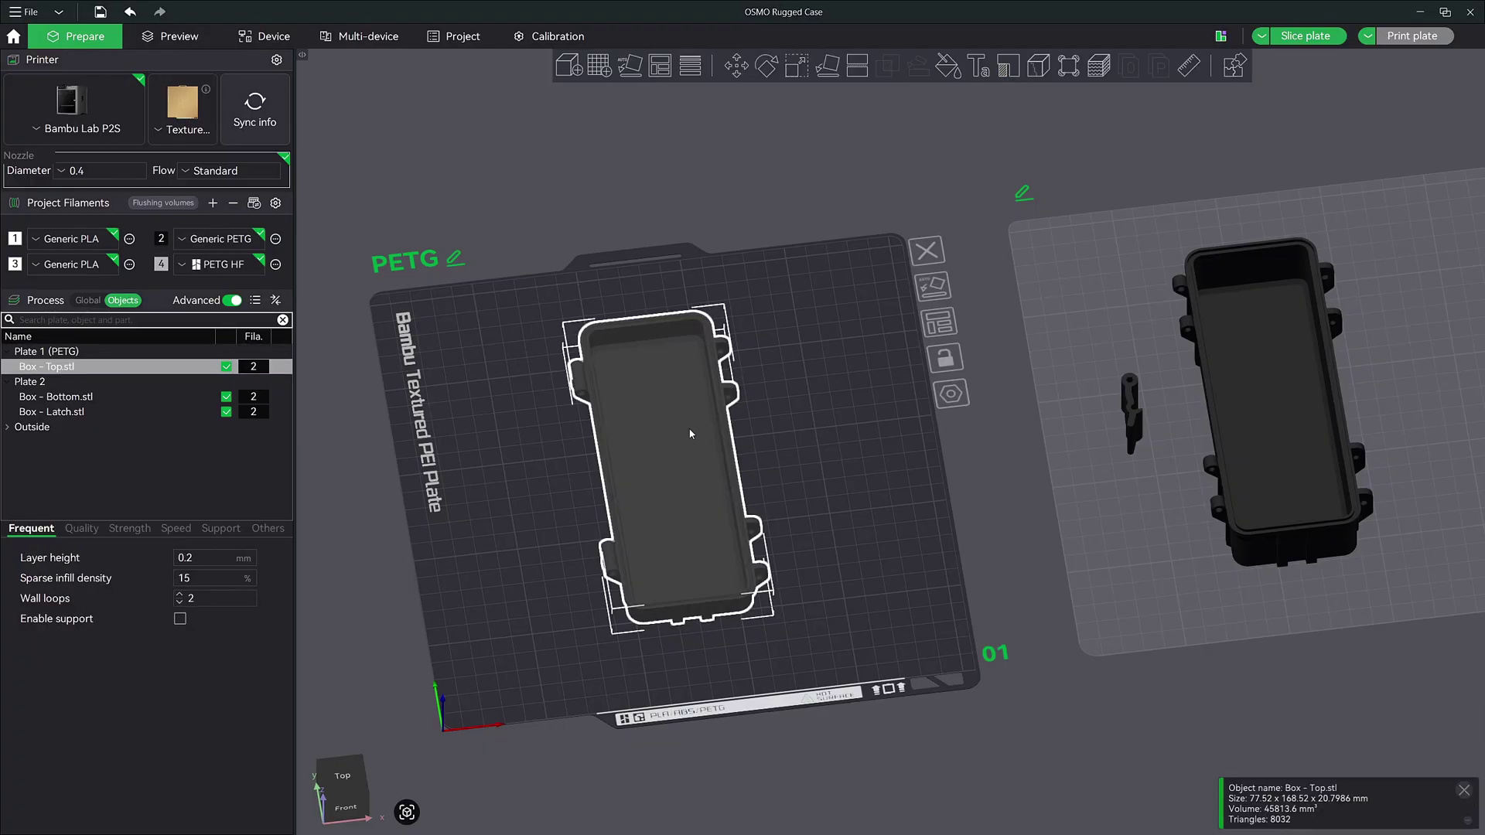
key("r")
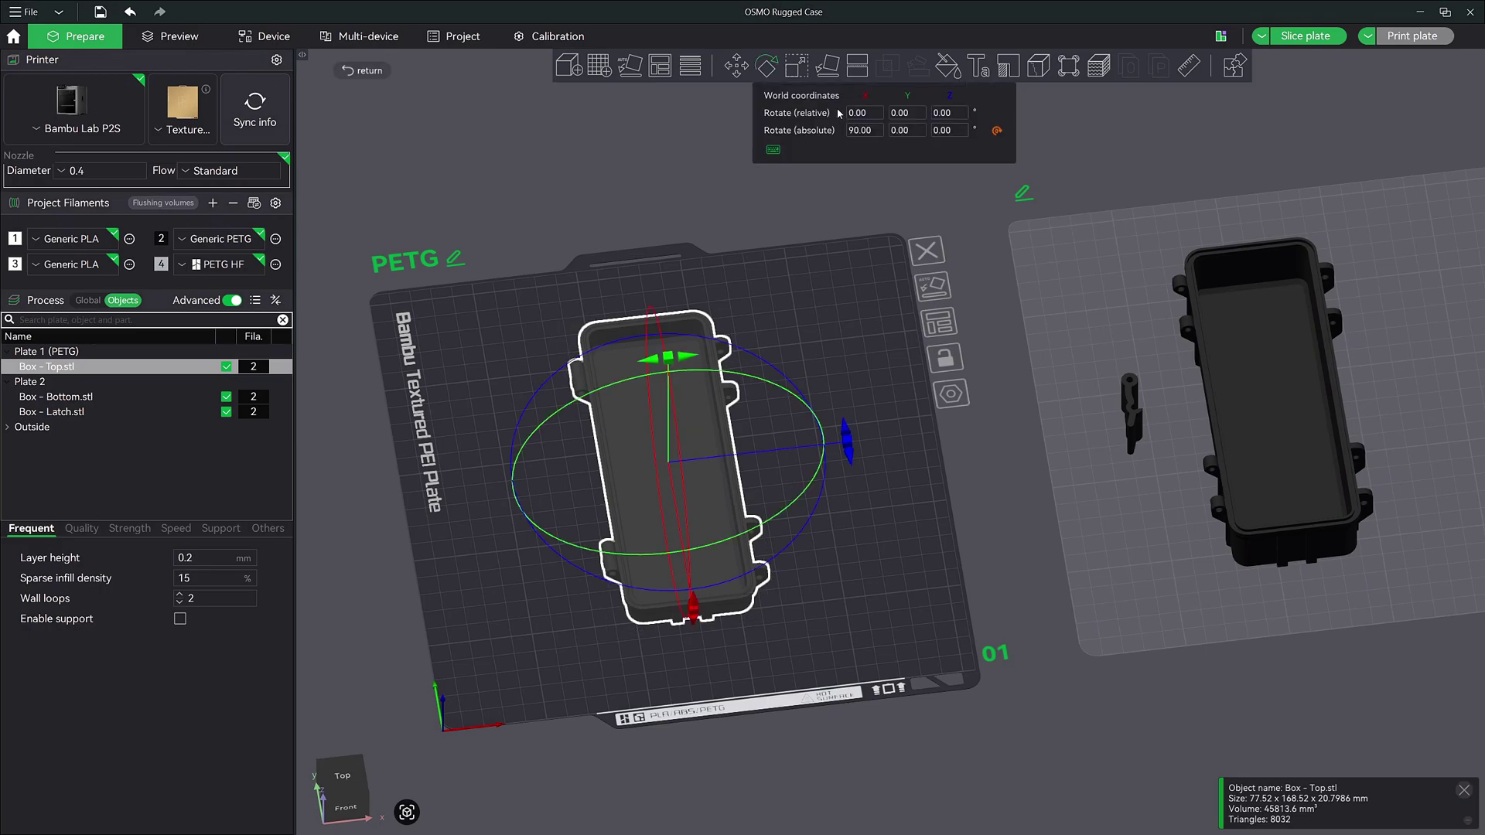
left_click(907, 113)
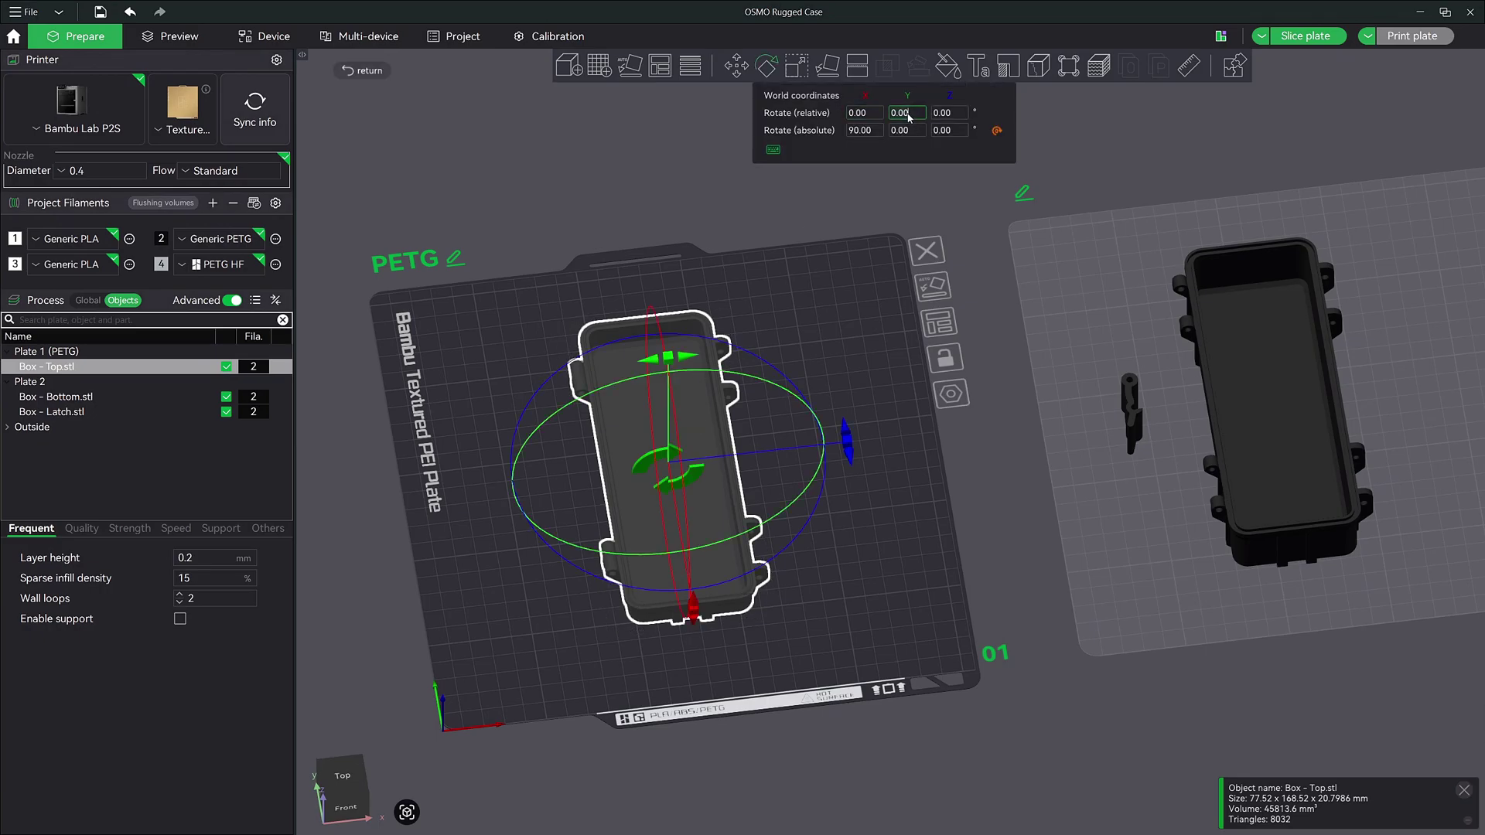
type("180")
key("Return")
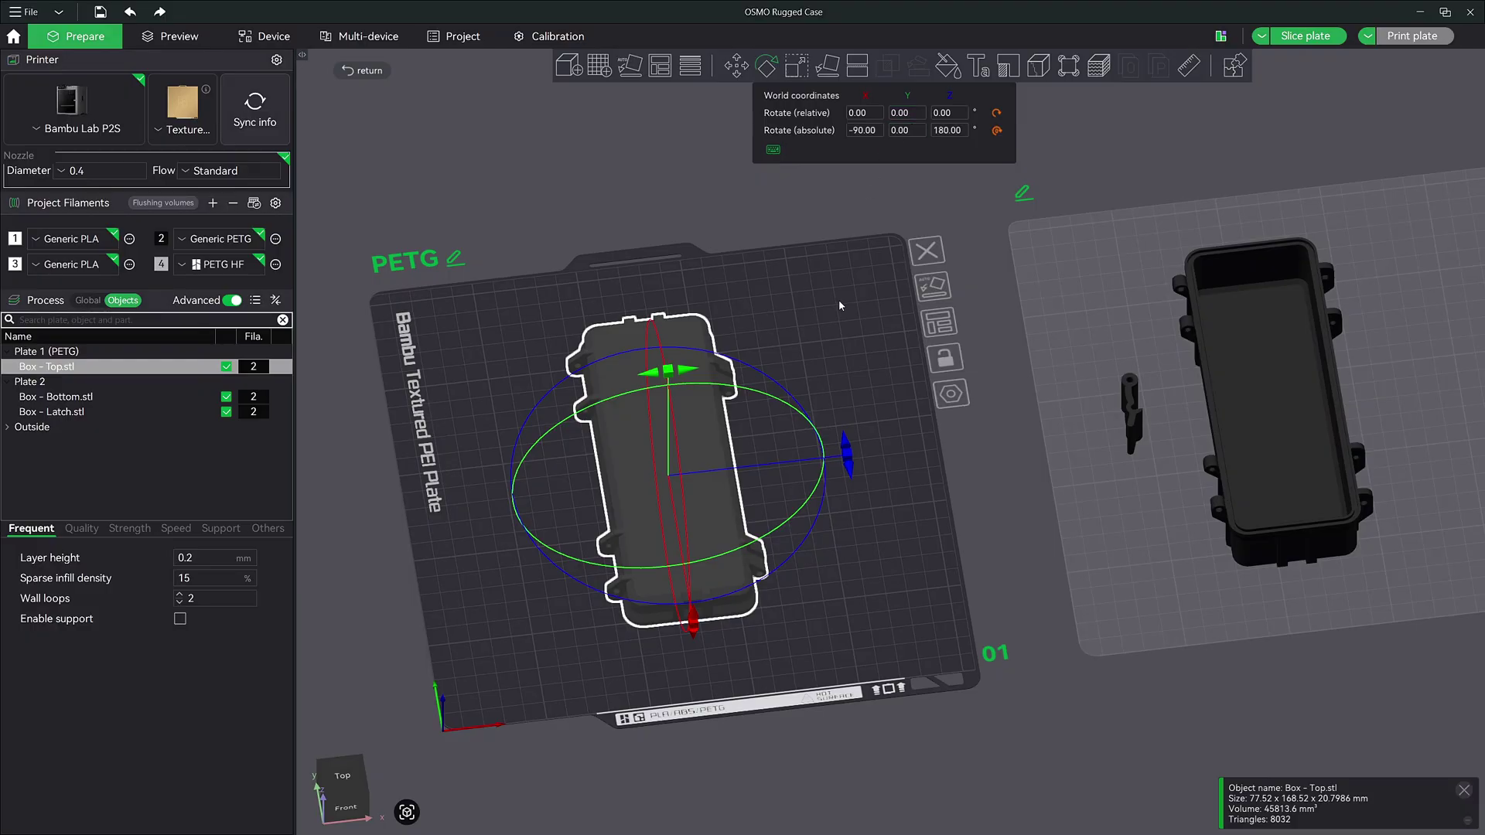
Step: Add a text shape to the lid's outer face and move it toward the lid's left end
left_click_drag(850, 374, 883, 362)
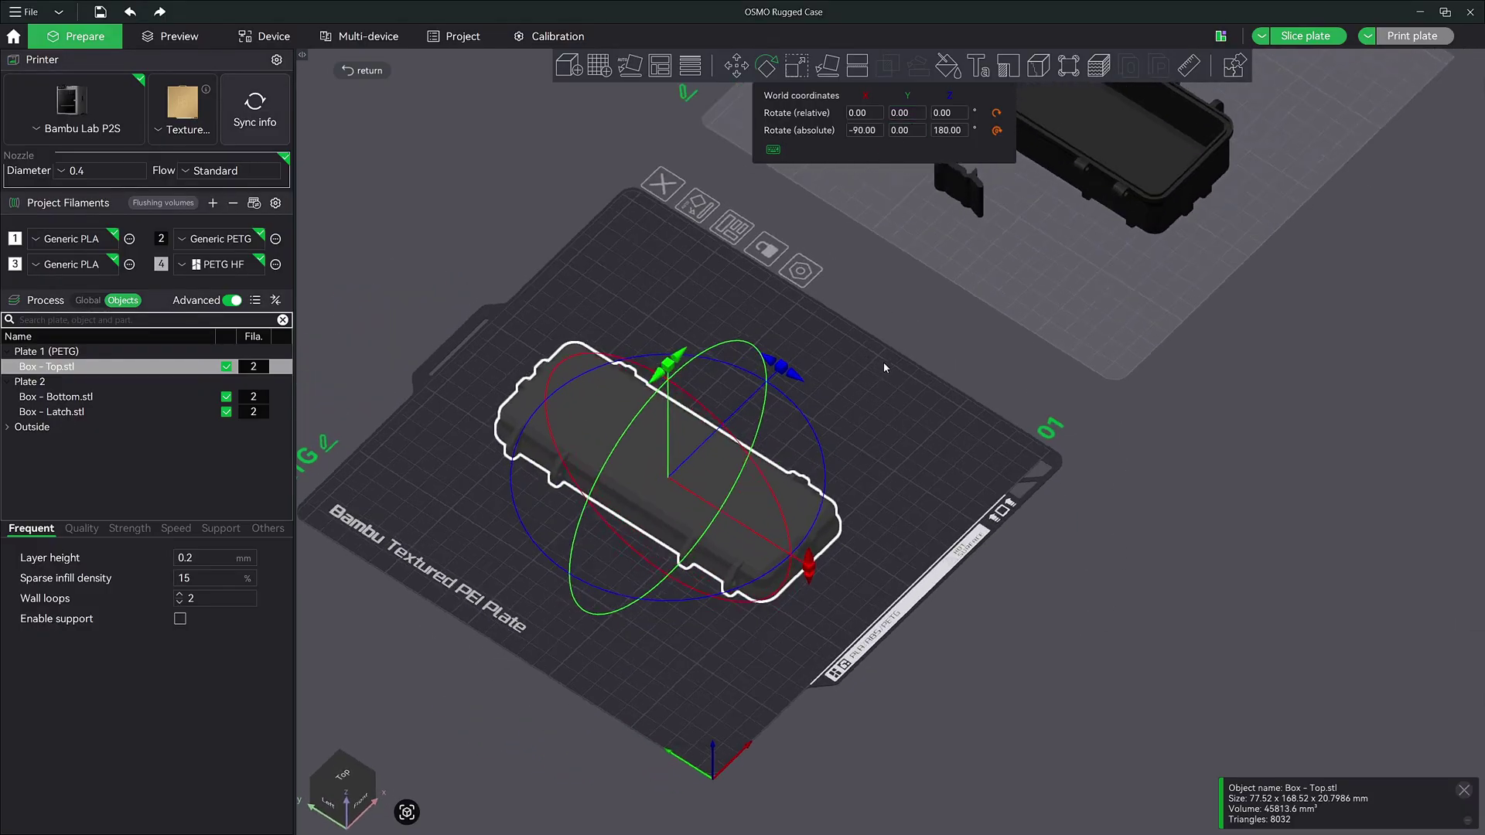
left_click(977, 67)
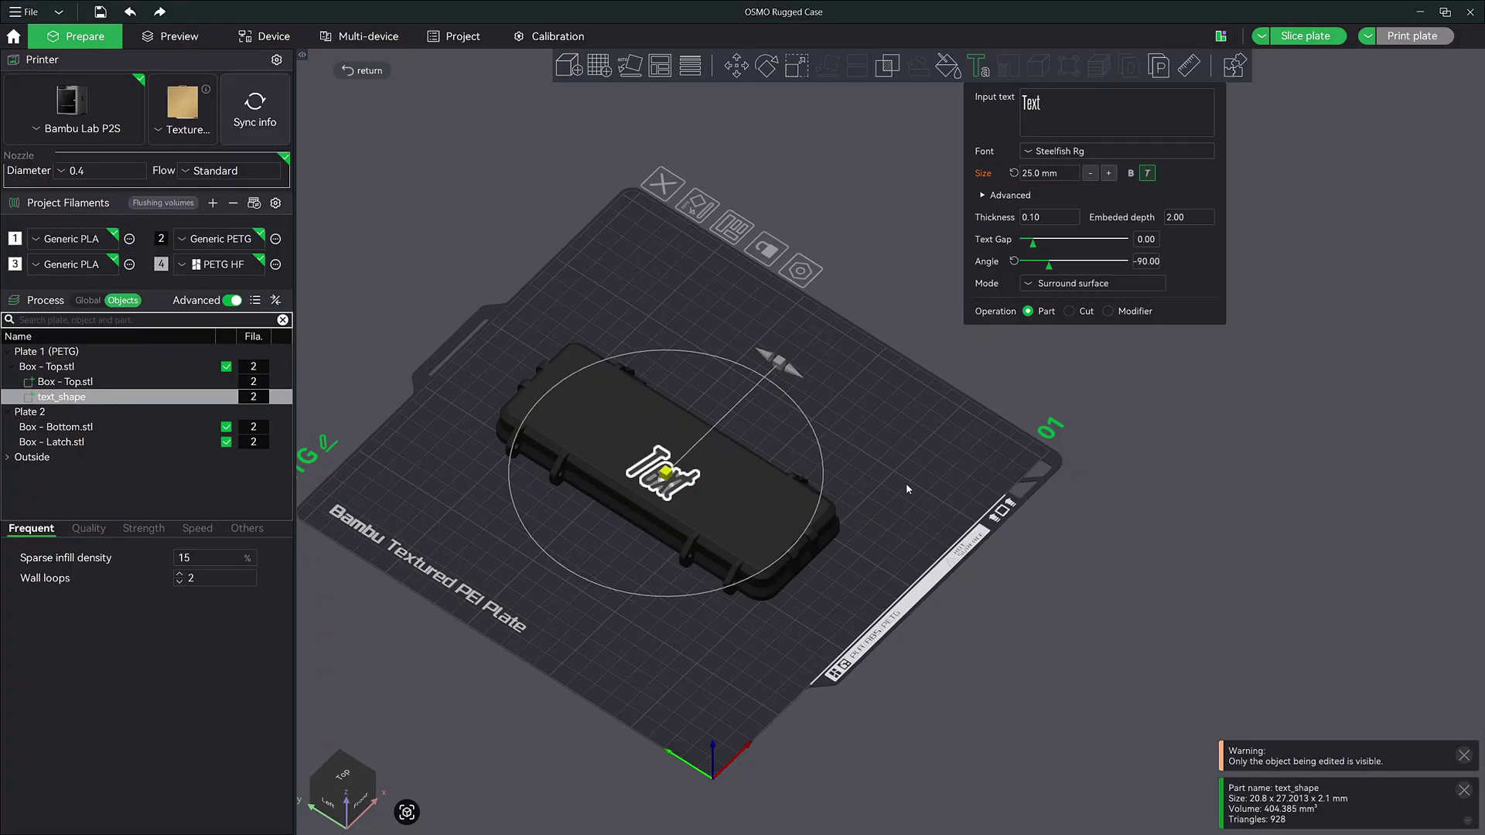
left_click_drag(907, 484, 930, 496)
scroll(881, 500, "up", 3)
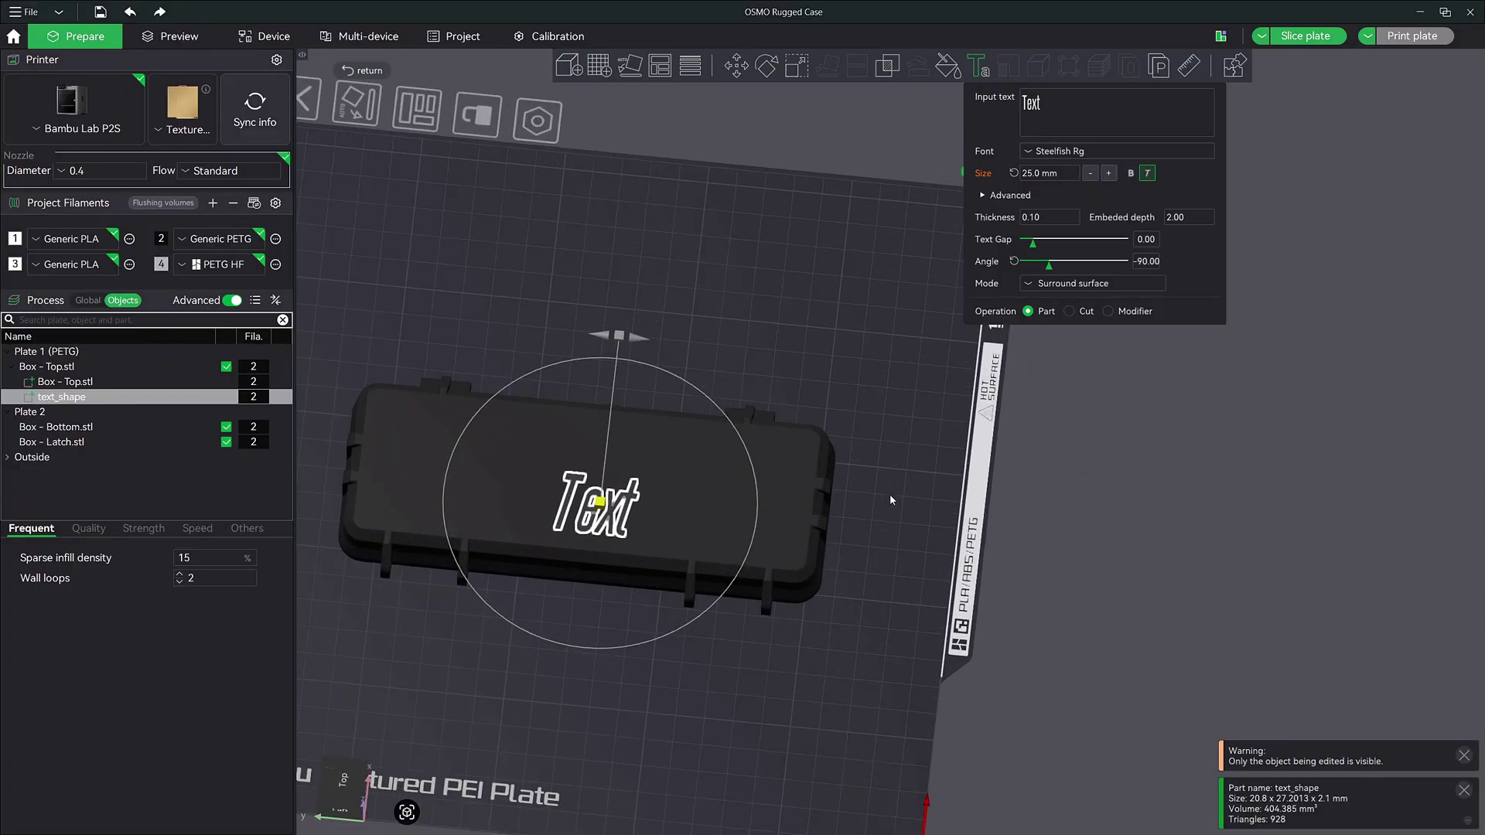
middle_click_drag(890, 495, 1198, 507)
left_click_drag(1099, 655, 1108, 662)
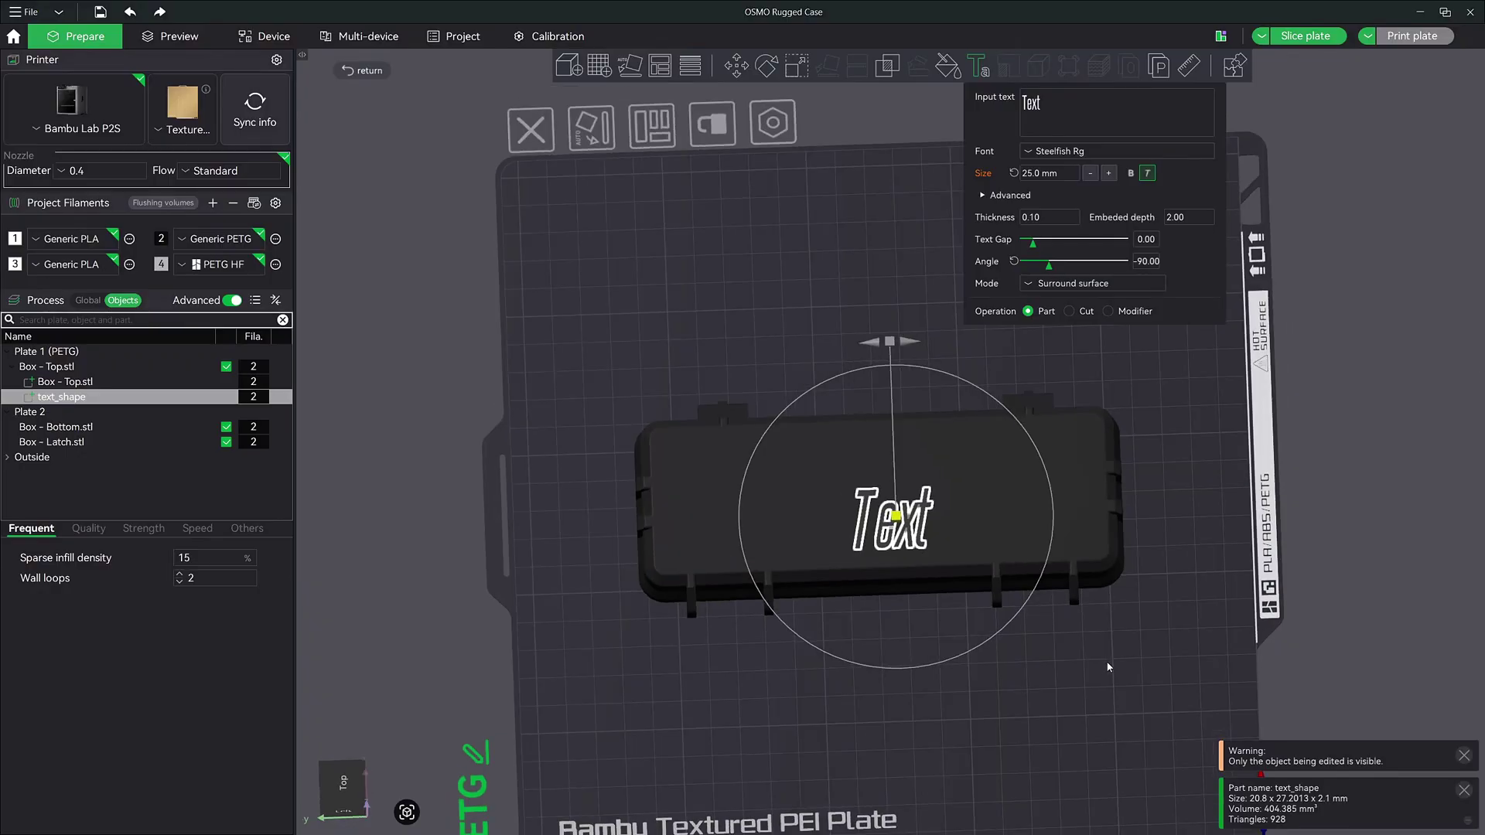
middle_click_drag(1111, 630, 1078, 567)
left_click_drag(1094, 593, 1085, 602)
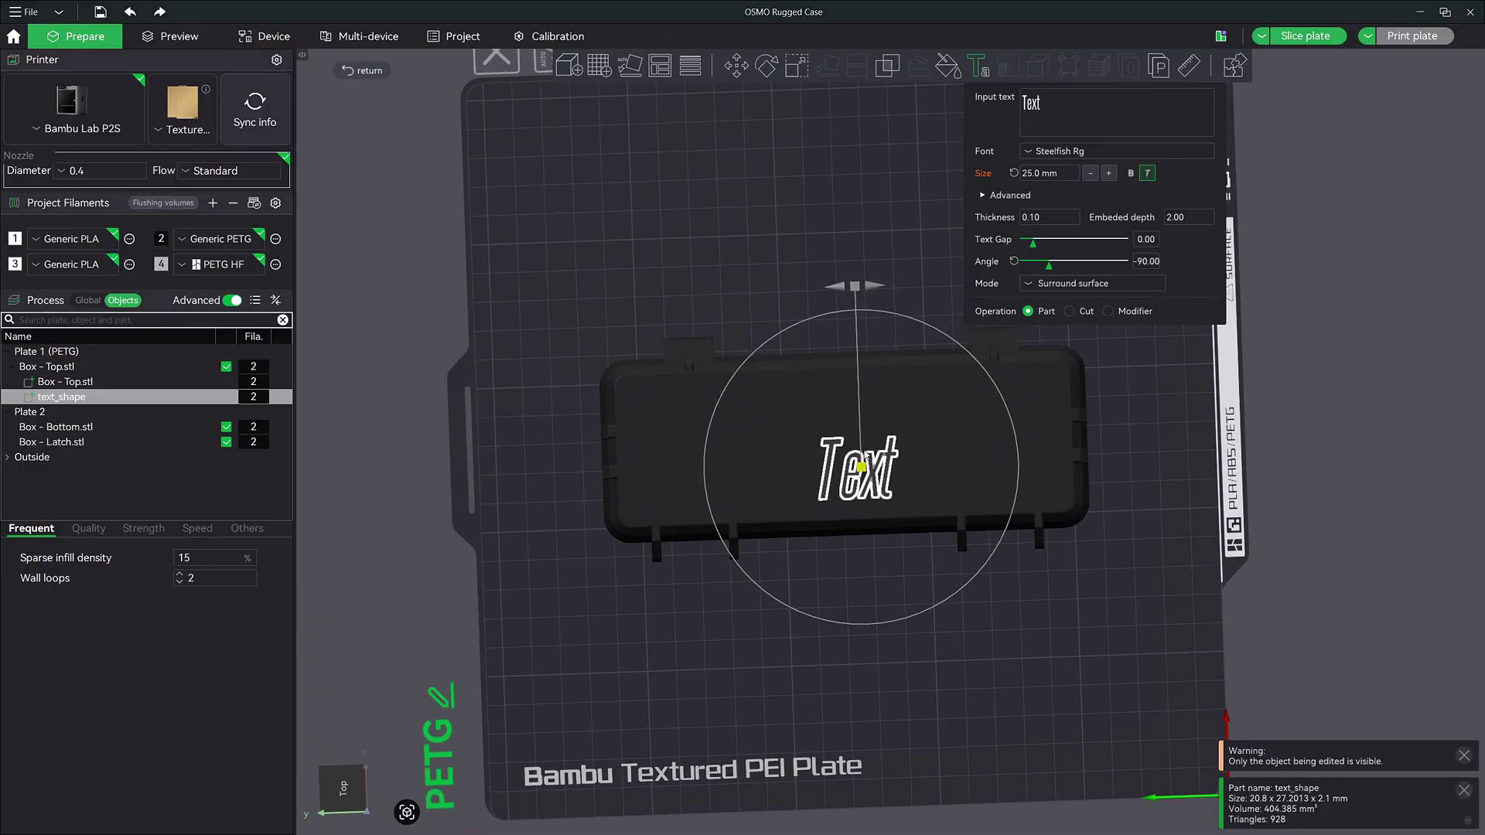
left_click_drag(860, 456, 771, 448)
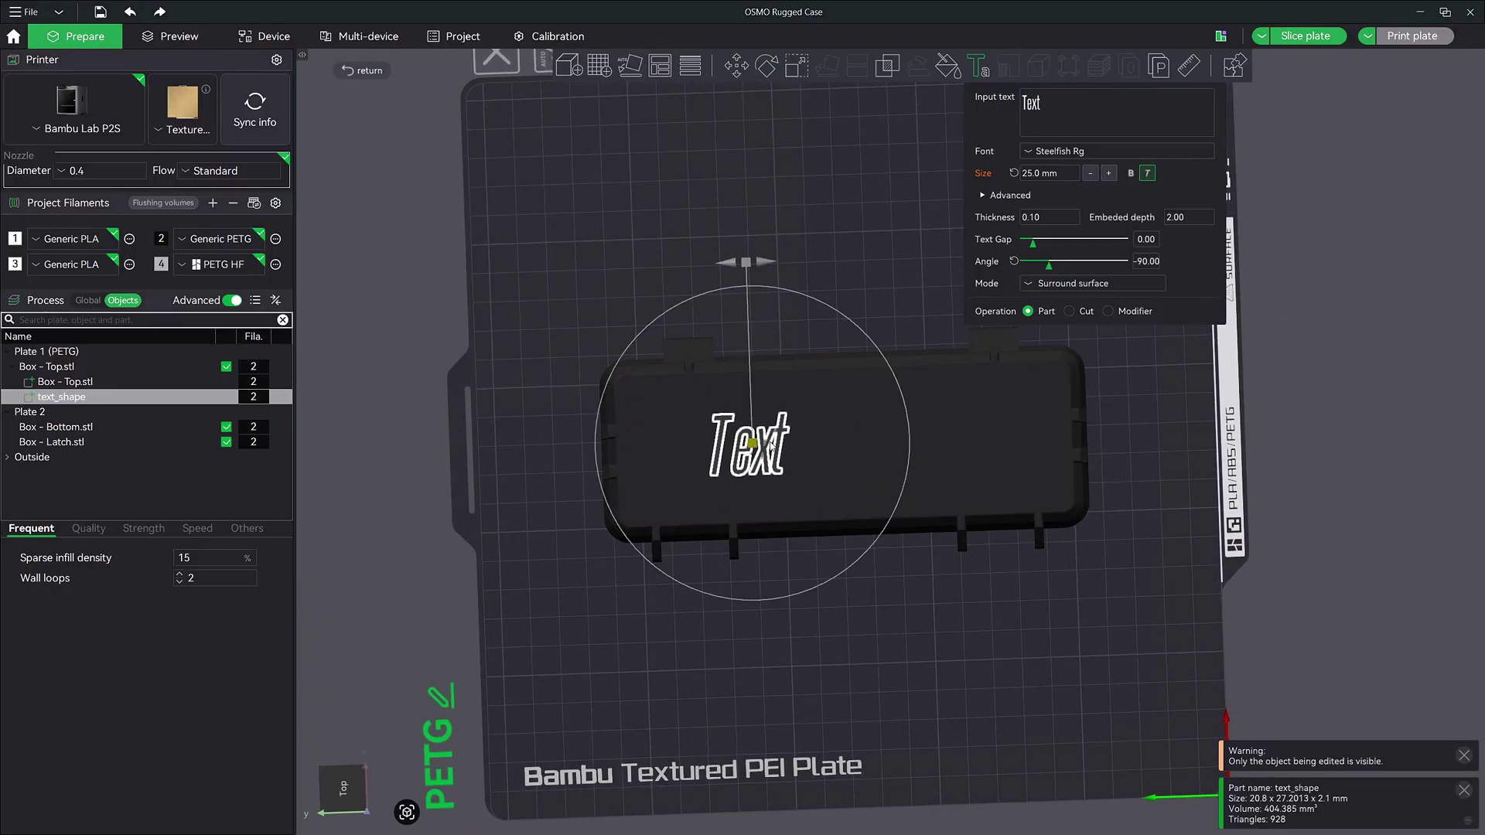
Step: Change the lid text to "RUGGED CASE" and move it to the middle of the lid
left_click(1065, 114)
key("BackSpace")
key("BackSpace")
key("BackSpace")
key("BackSpace")
type("R")
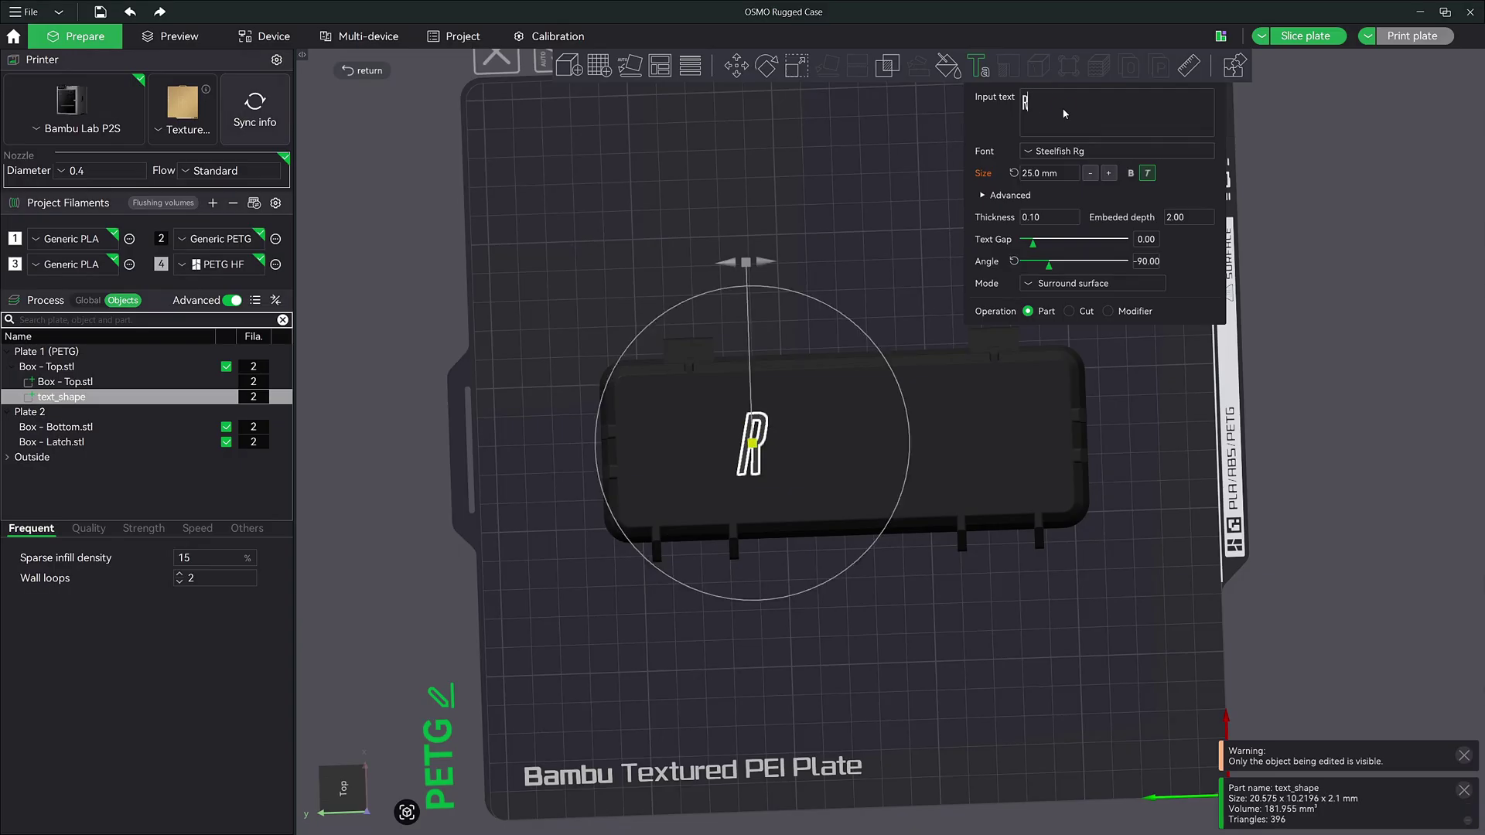
type("UGGED CASE")
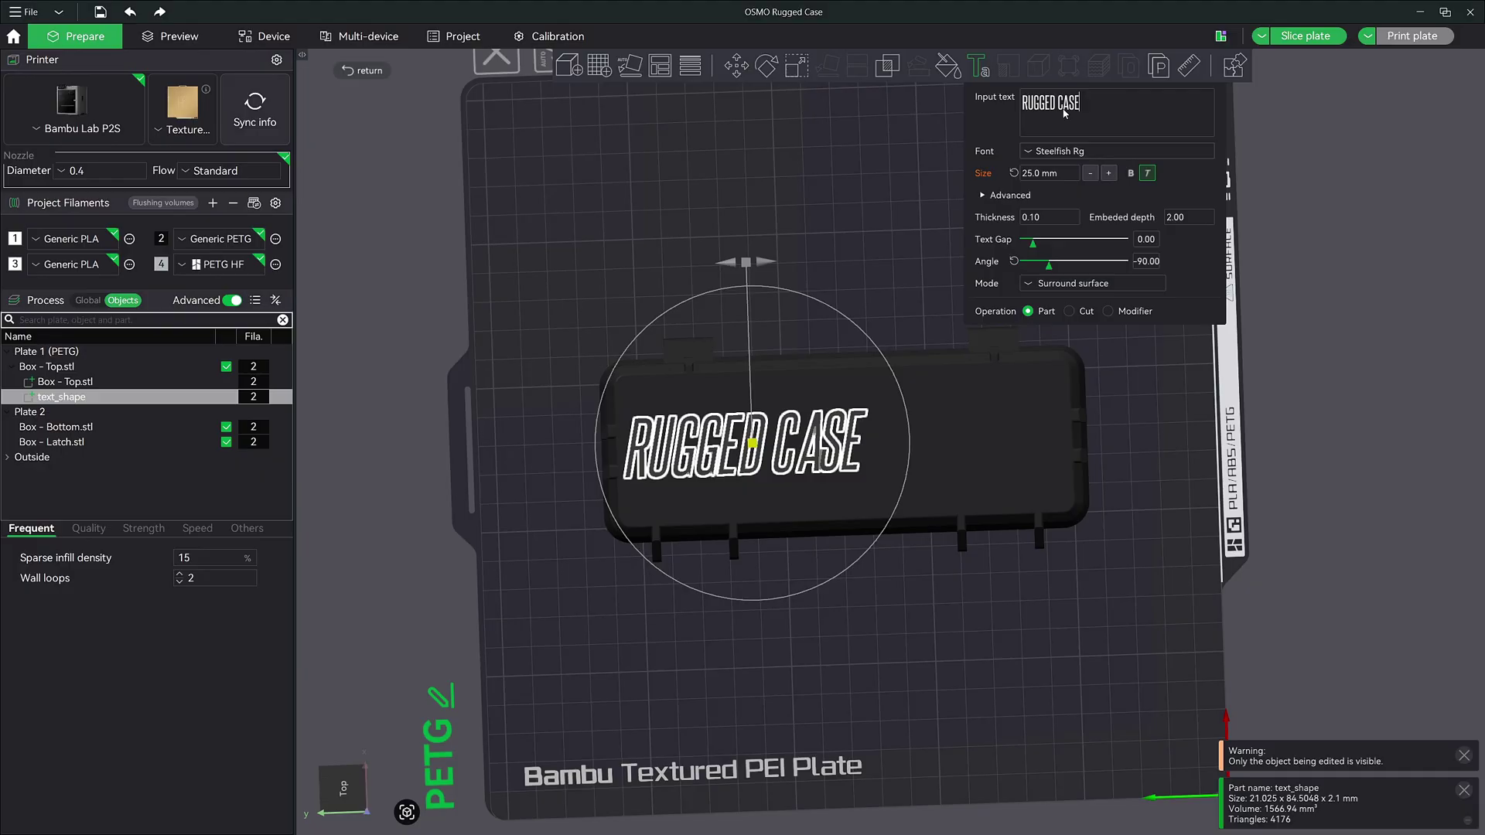
left_click_drag(757, 438, 864, 442)
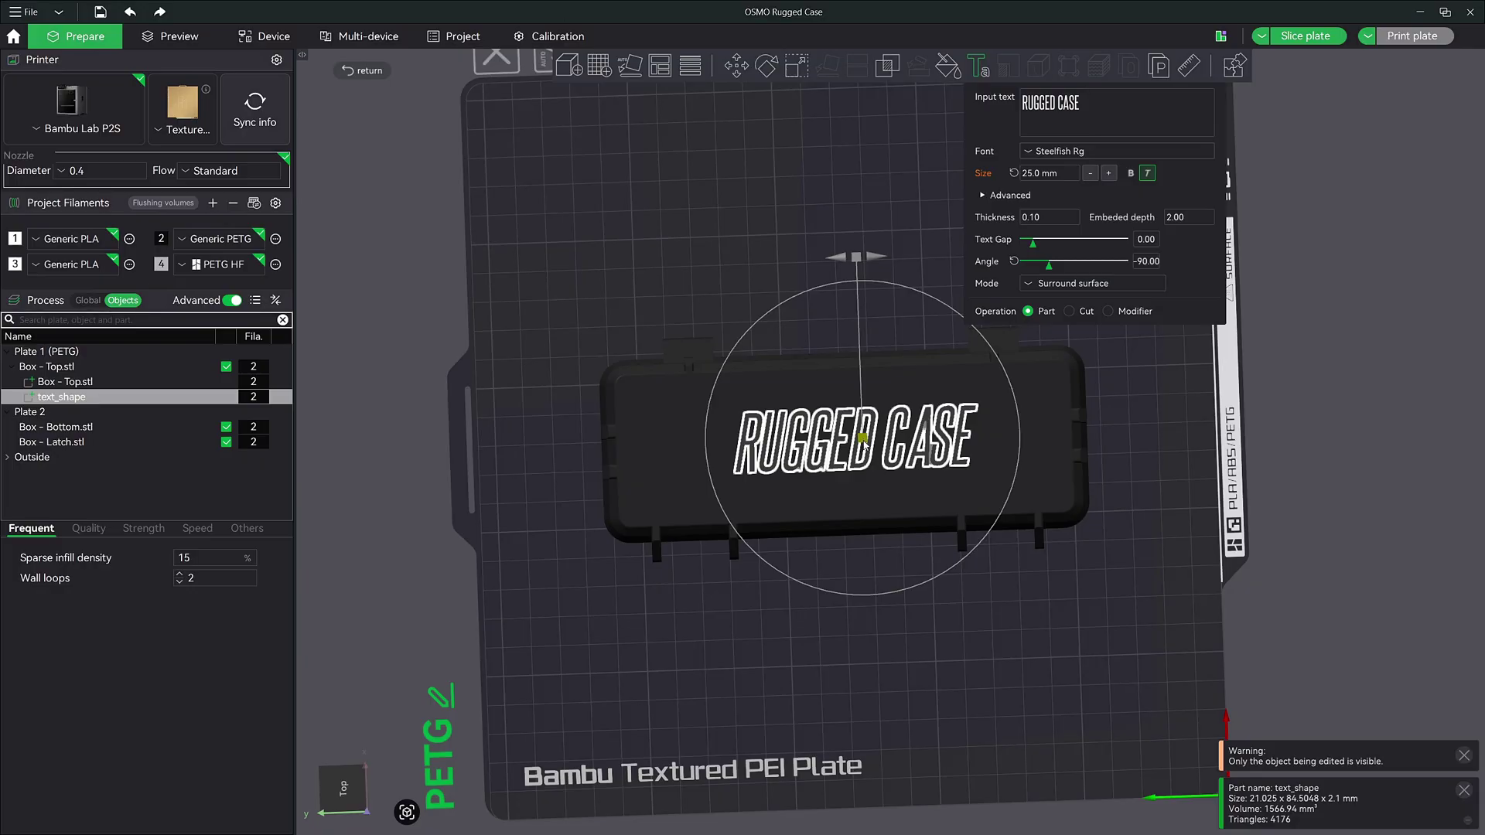
Step: Assign filament 4, PETG HF, to the RUGGED CASE text
mouse_move(936, 675)
left_mouse_down()
mouse_move(934, 648)
mouse_move(900, 639)
mouse_move(939, 619)
mouse_move(938, 657)
left_mouse_up()
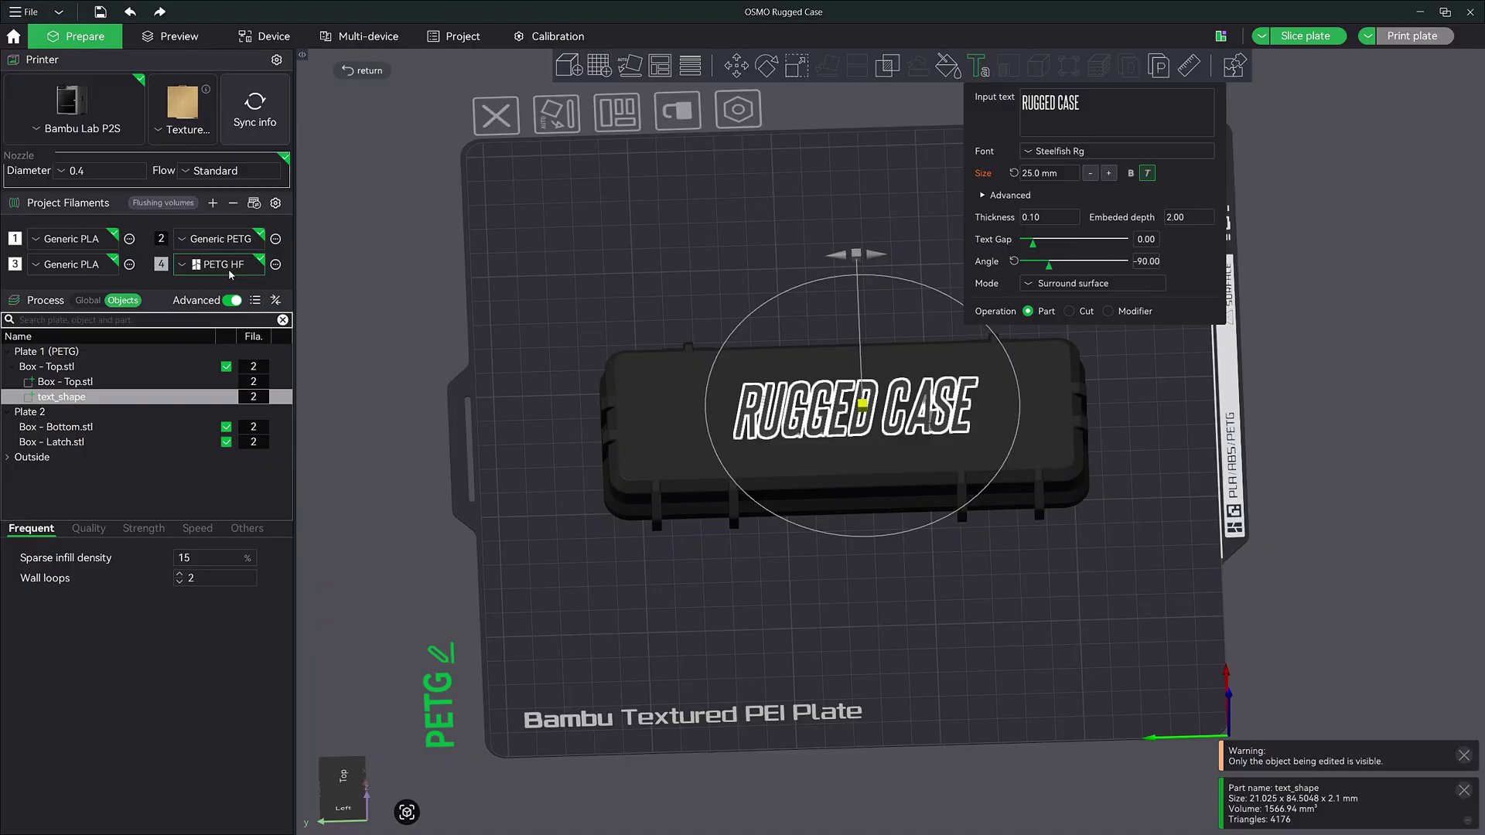
key("4")
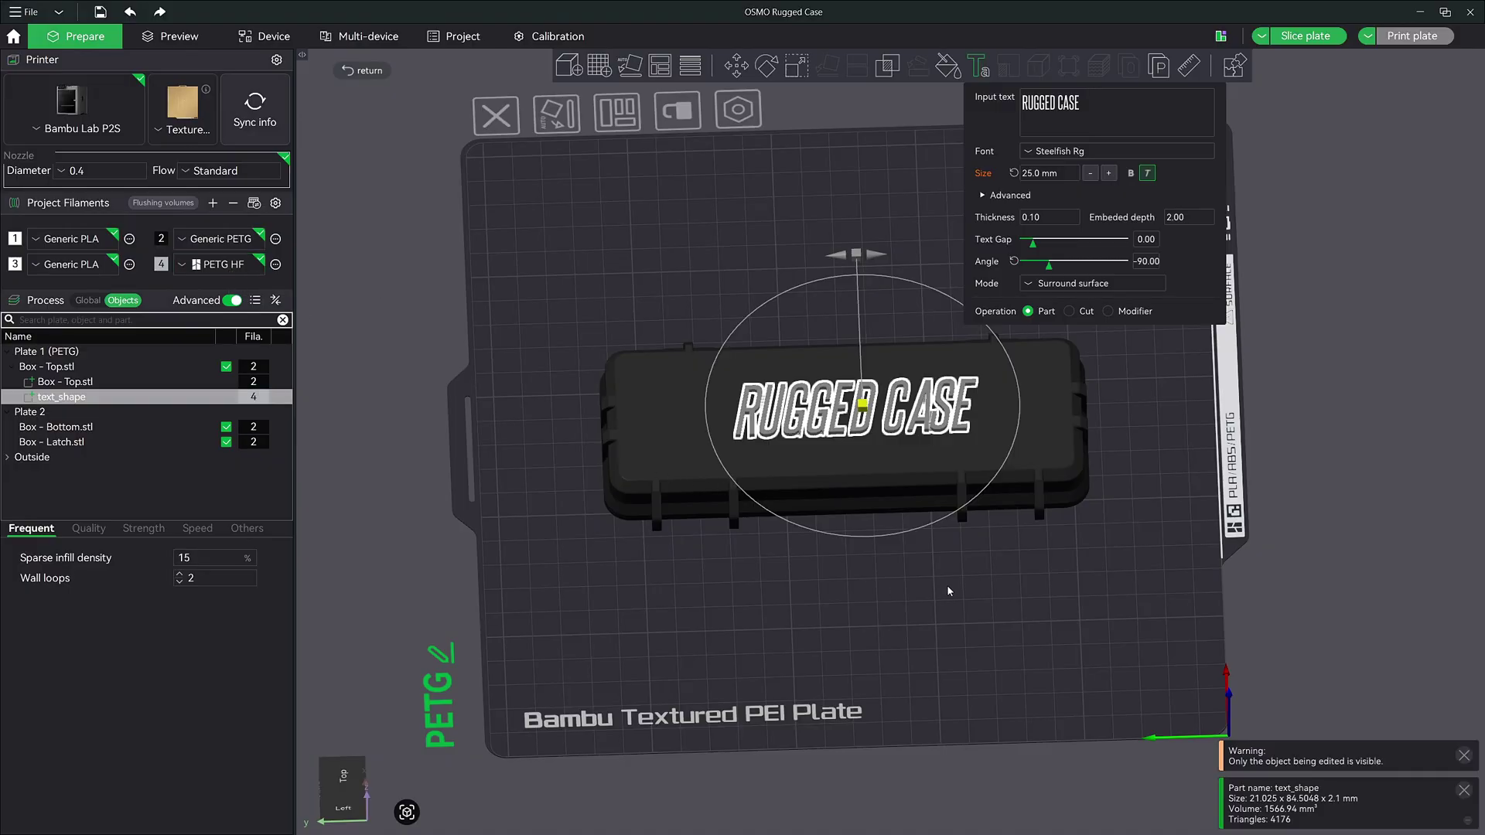
scroll(973, 570, "up", 4)
left_click_drag(979, 588, 986, 599)
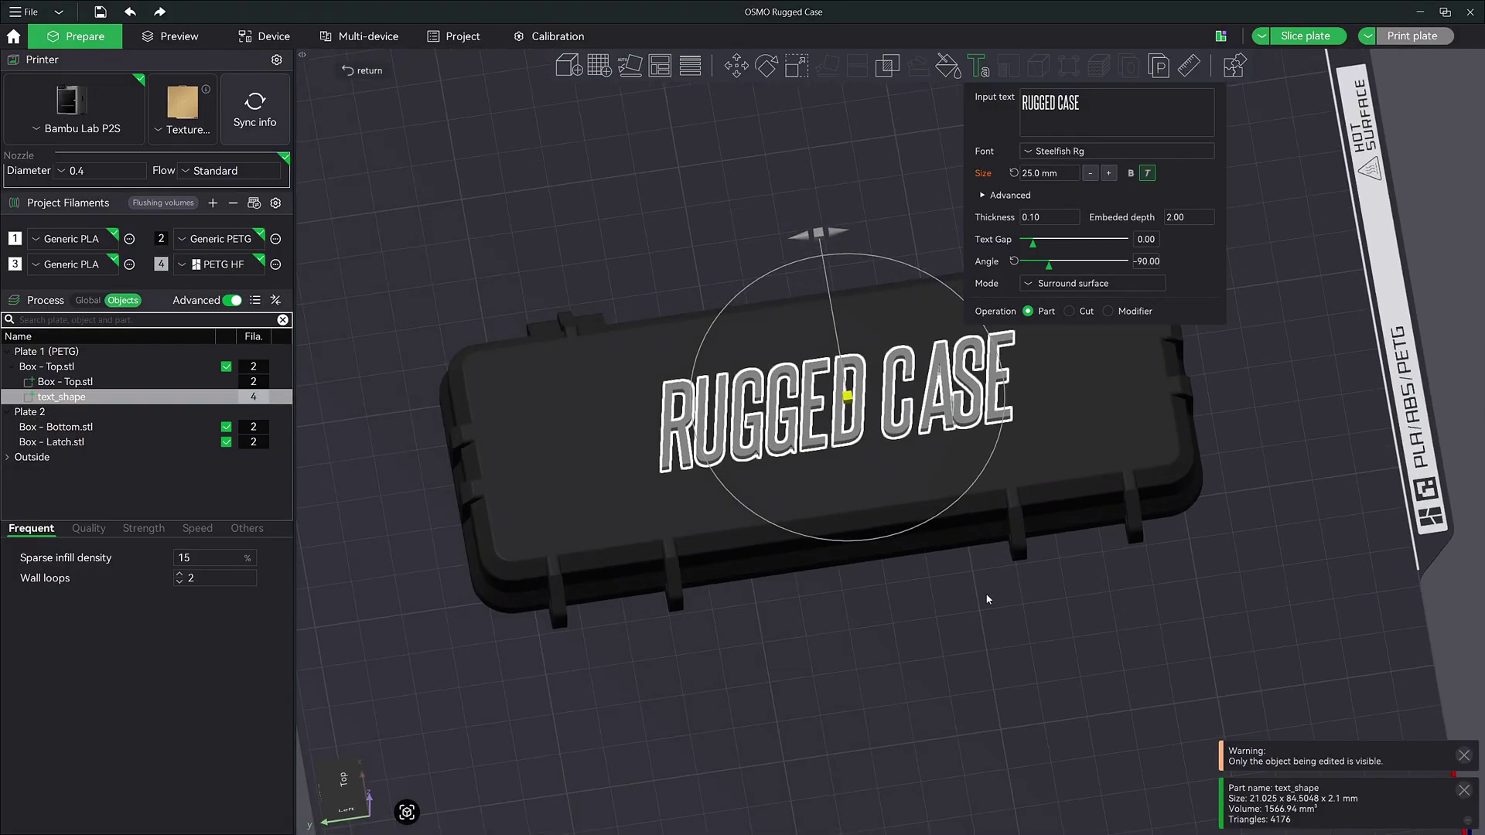
Step: Set the text's thickness to 1 mm, check the lid's inside face, and finish editing the text
double_click(1046, 218)
type("1")
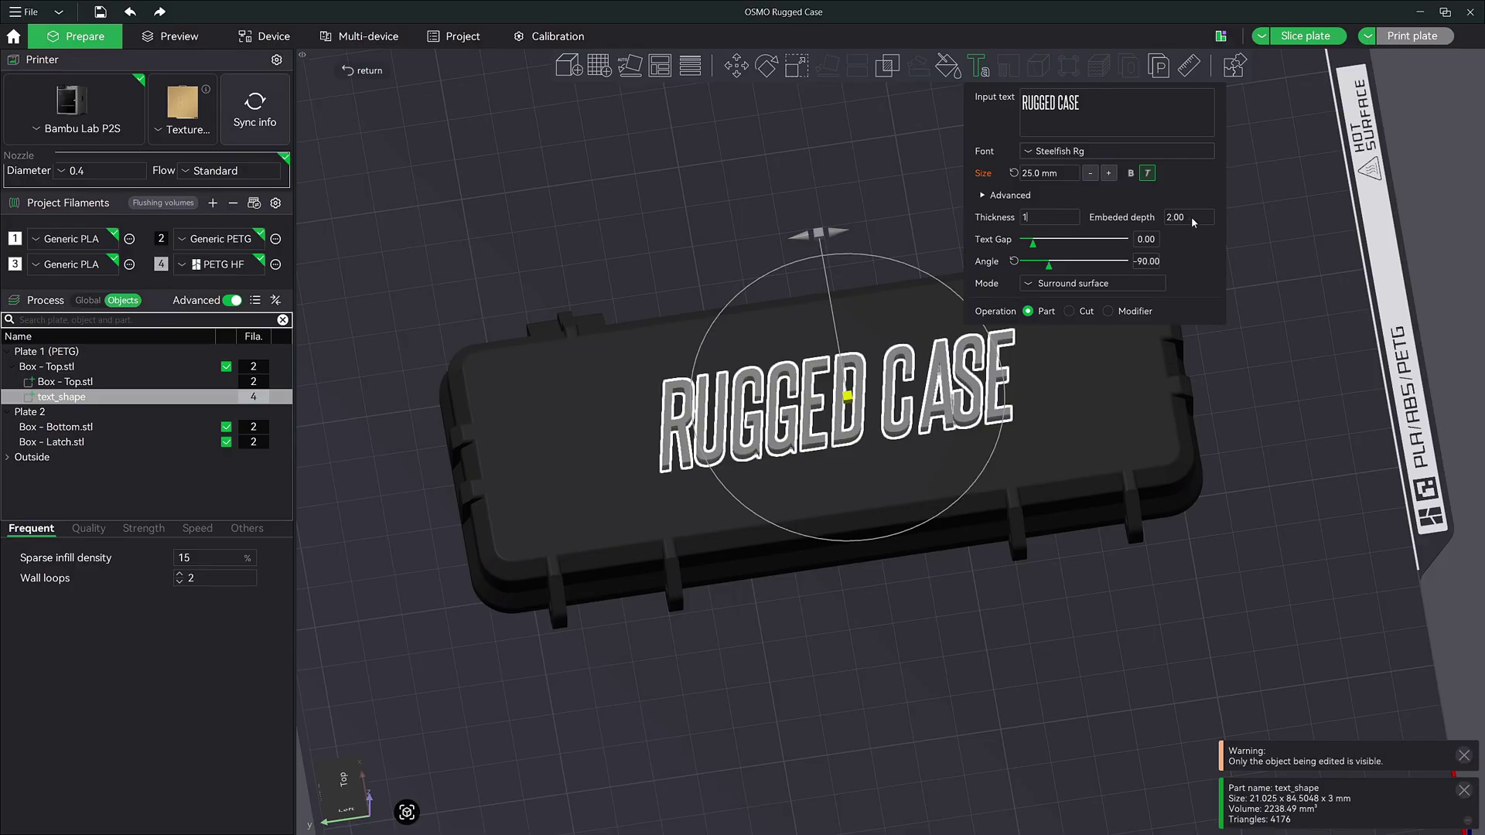
left_click_drag(1125, 578, 1140, 490)
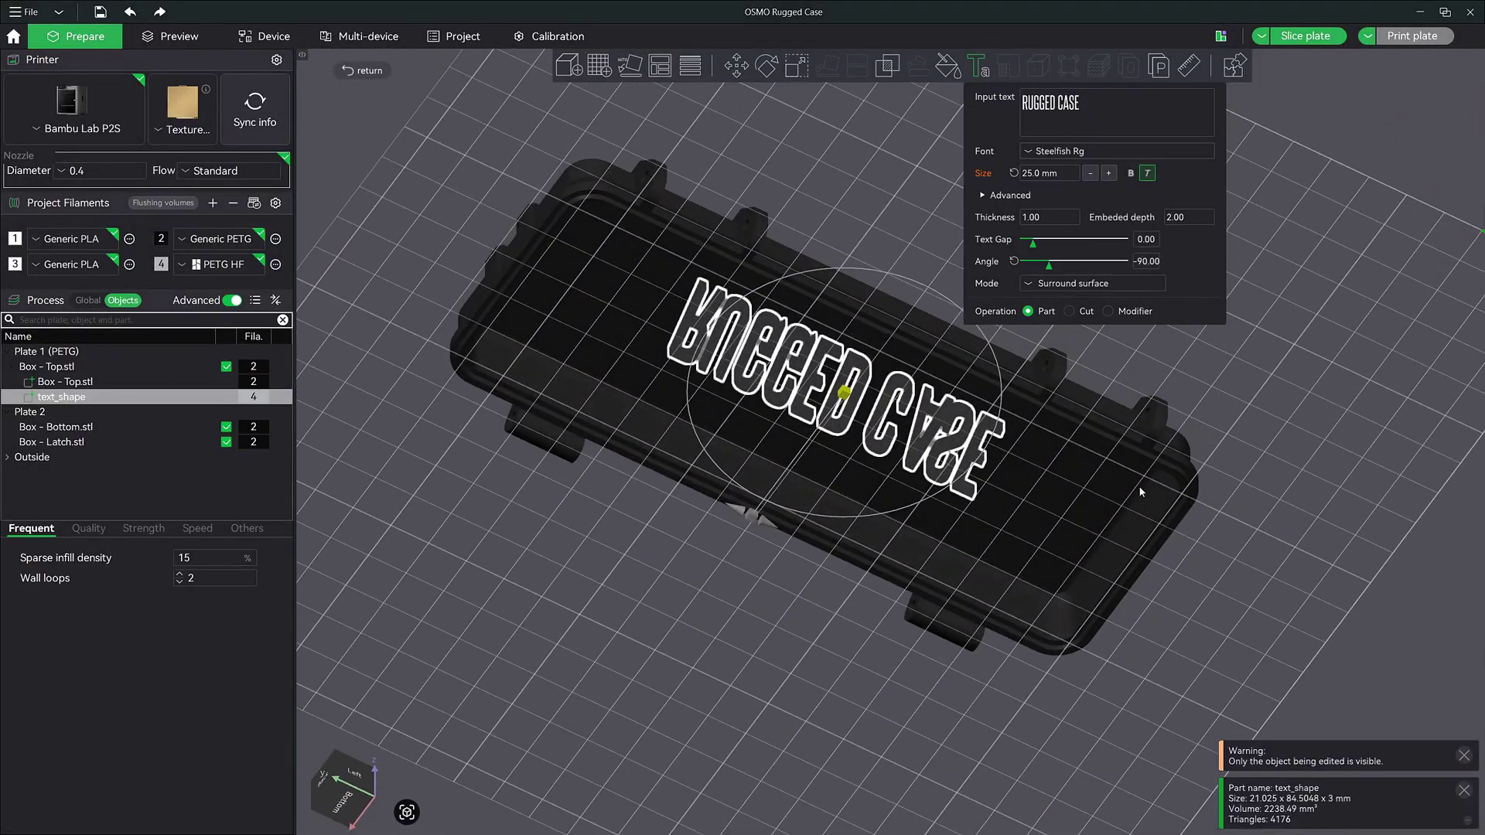
left_click(1224, 422)
left_click_drag(1192, 371, 1142, 414)
left_click(862, 365)
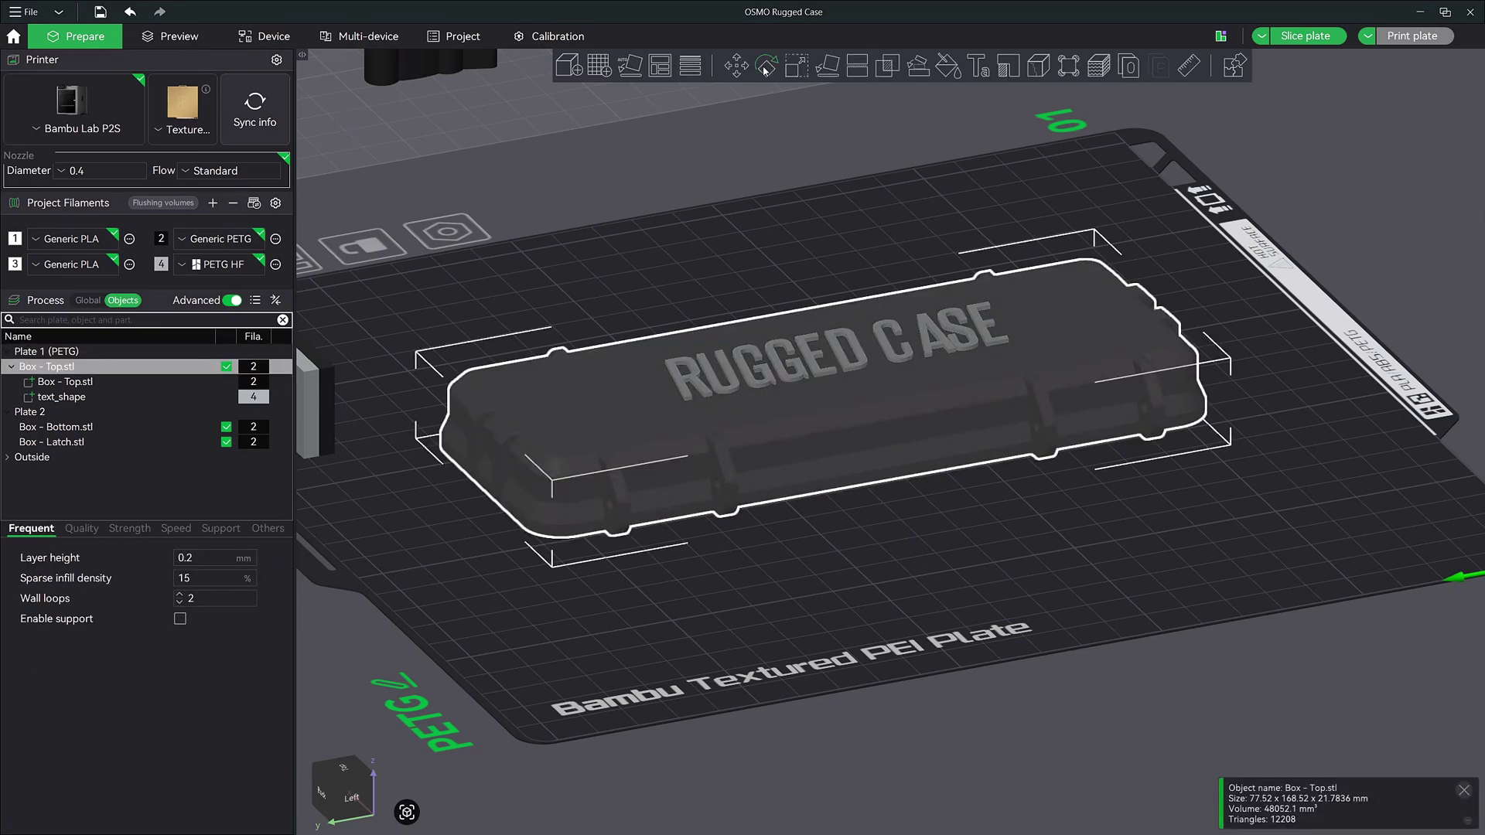
left_click(977, 67)
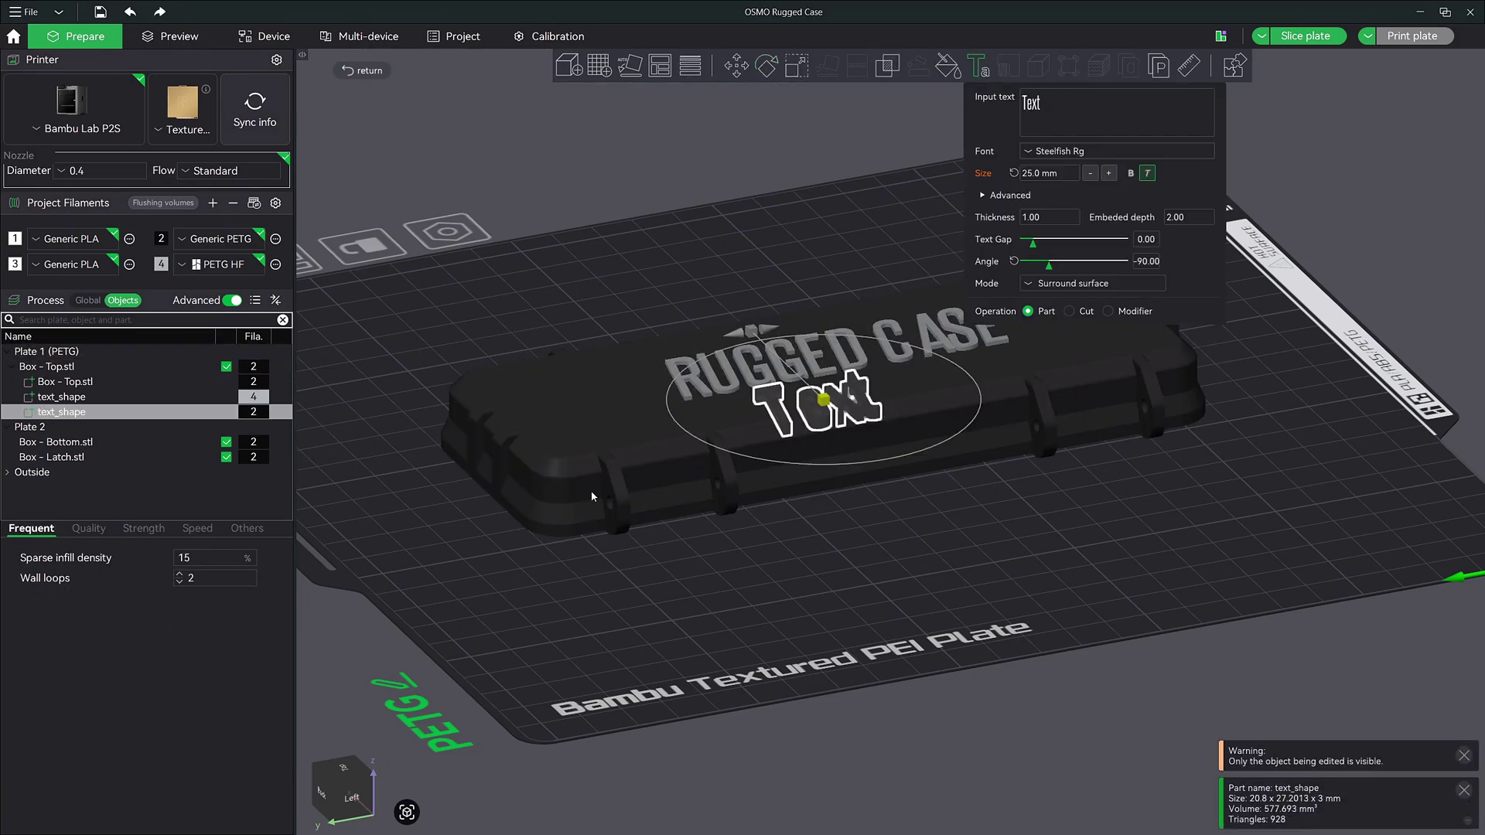
key("ctrl+z")
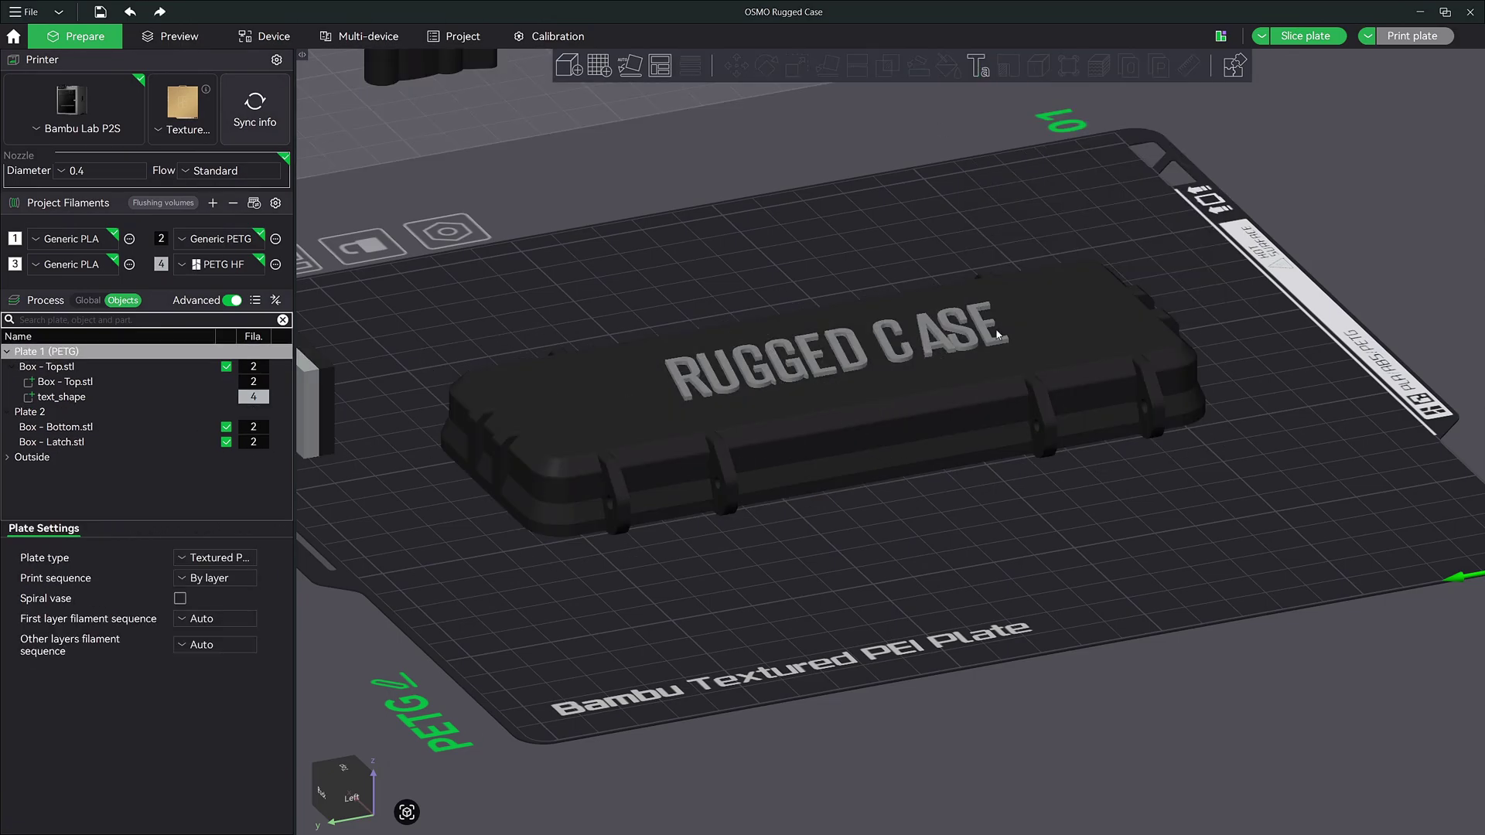
Step: Reopen the RUGGED CASE text for editing, set its embedded depth to 3 mm, and inspect the lid's underside
left_click(66, 397)
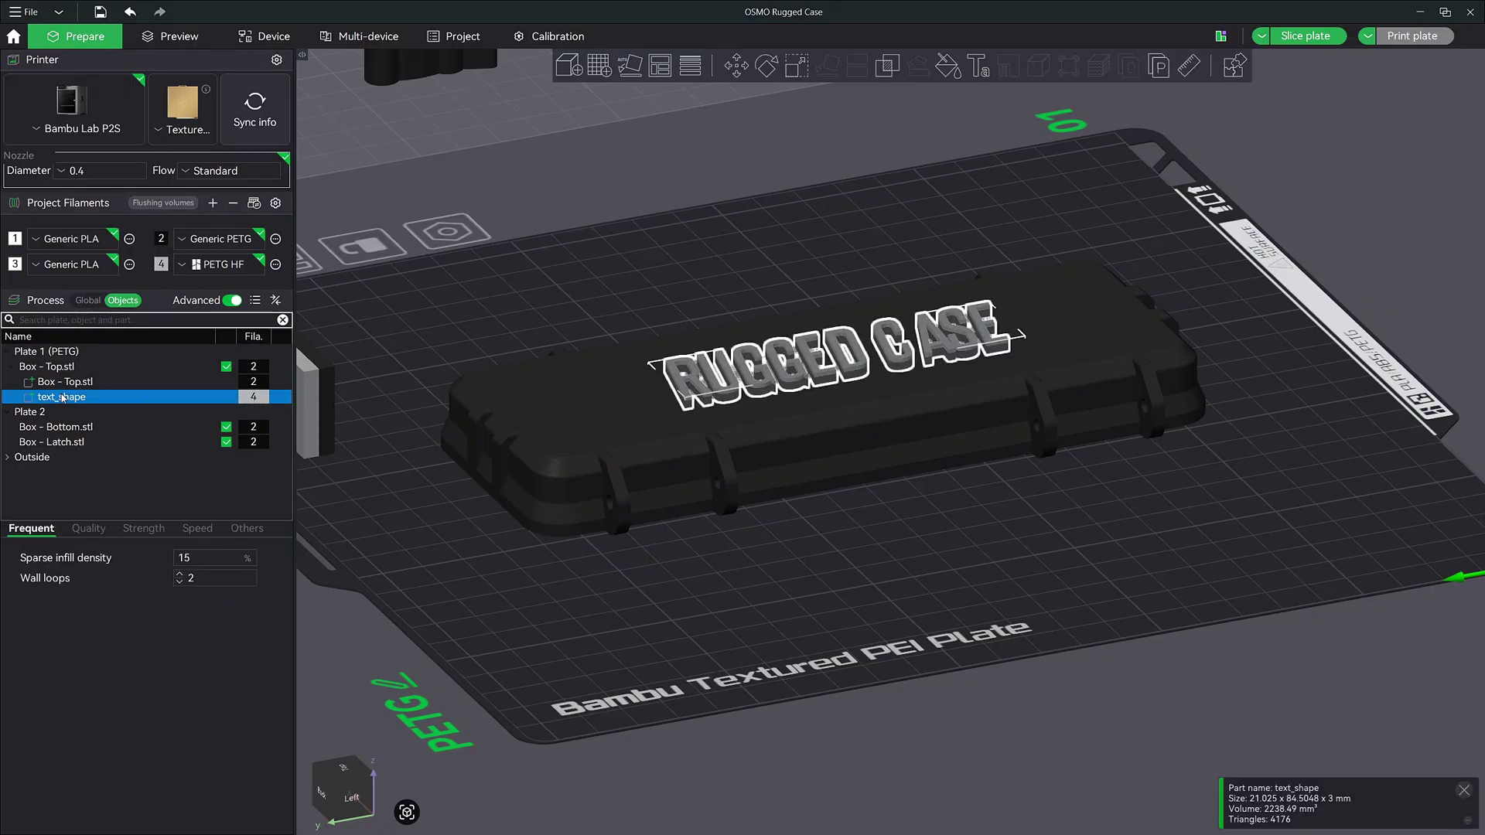
left_click(979, 69)
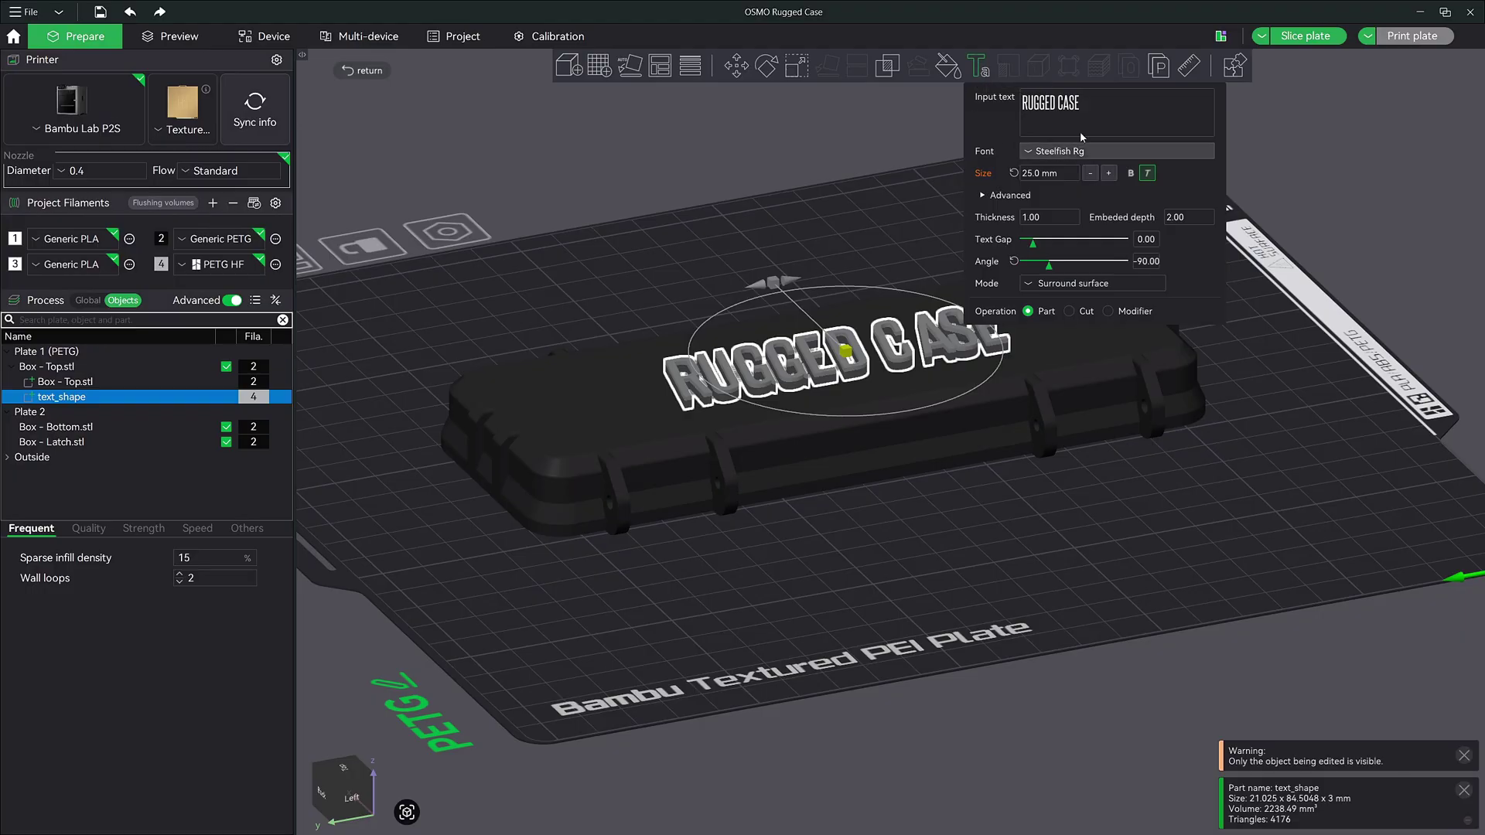
left_click_drag(1109, 464, 765, 391)
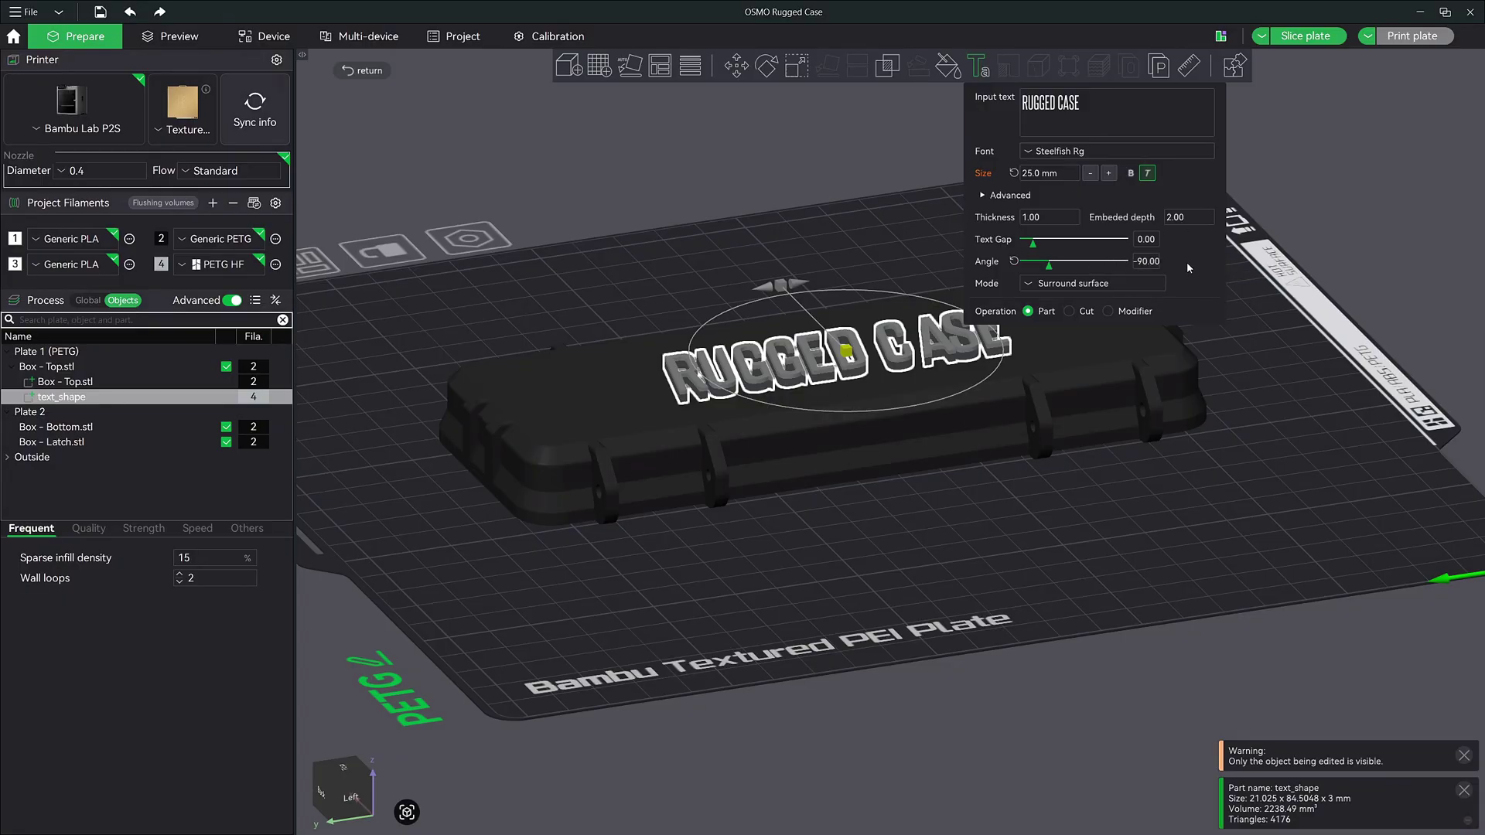
left_click_drag(1189, 267, 1204, 399)
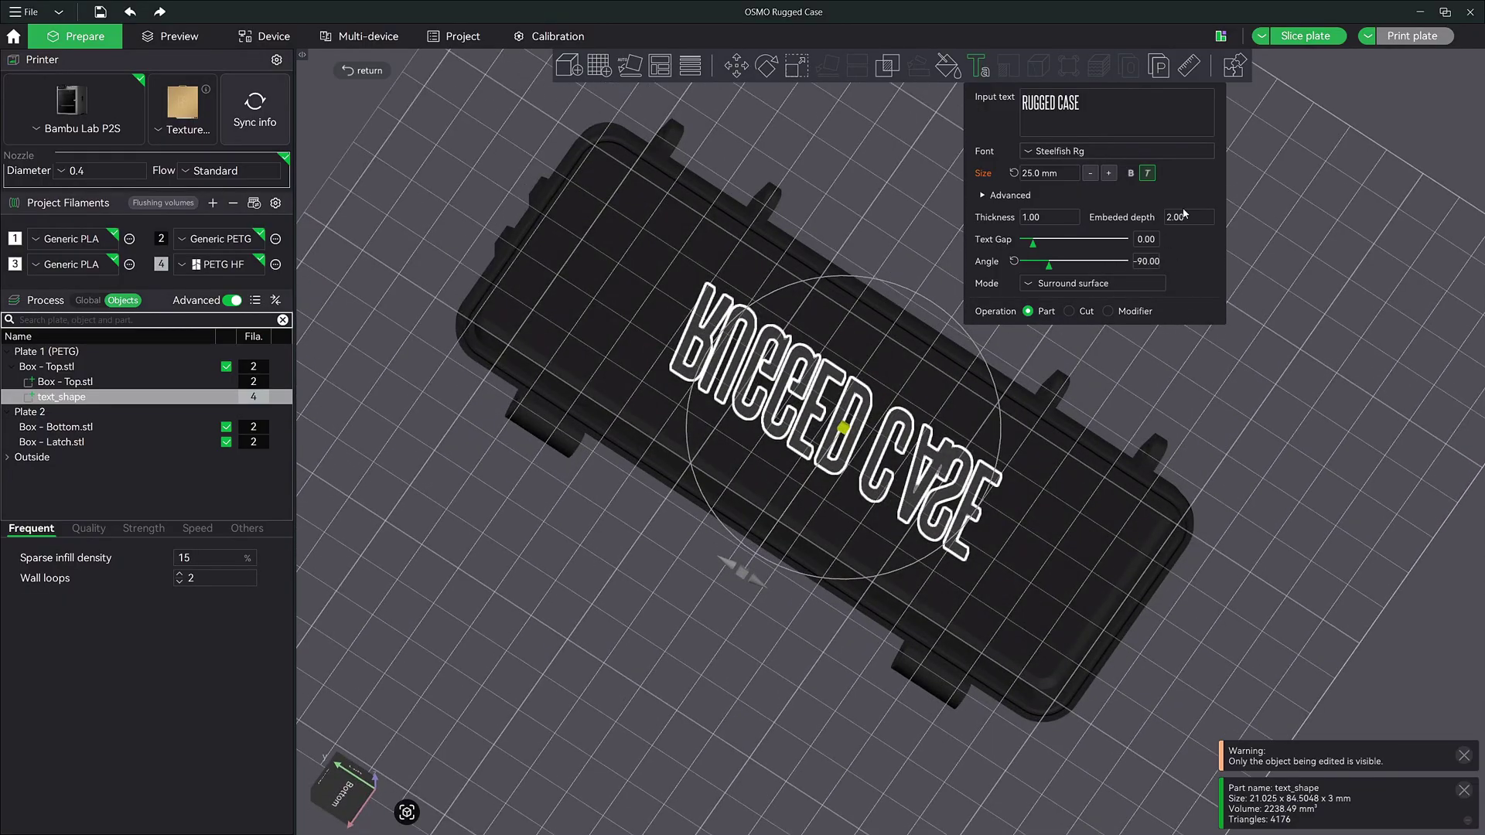
type("3")
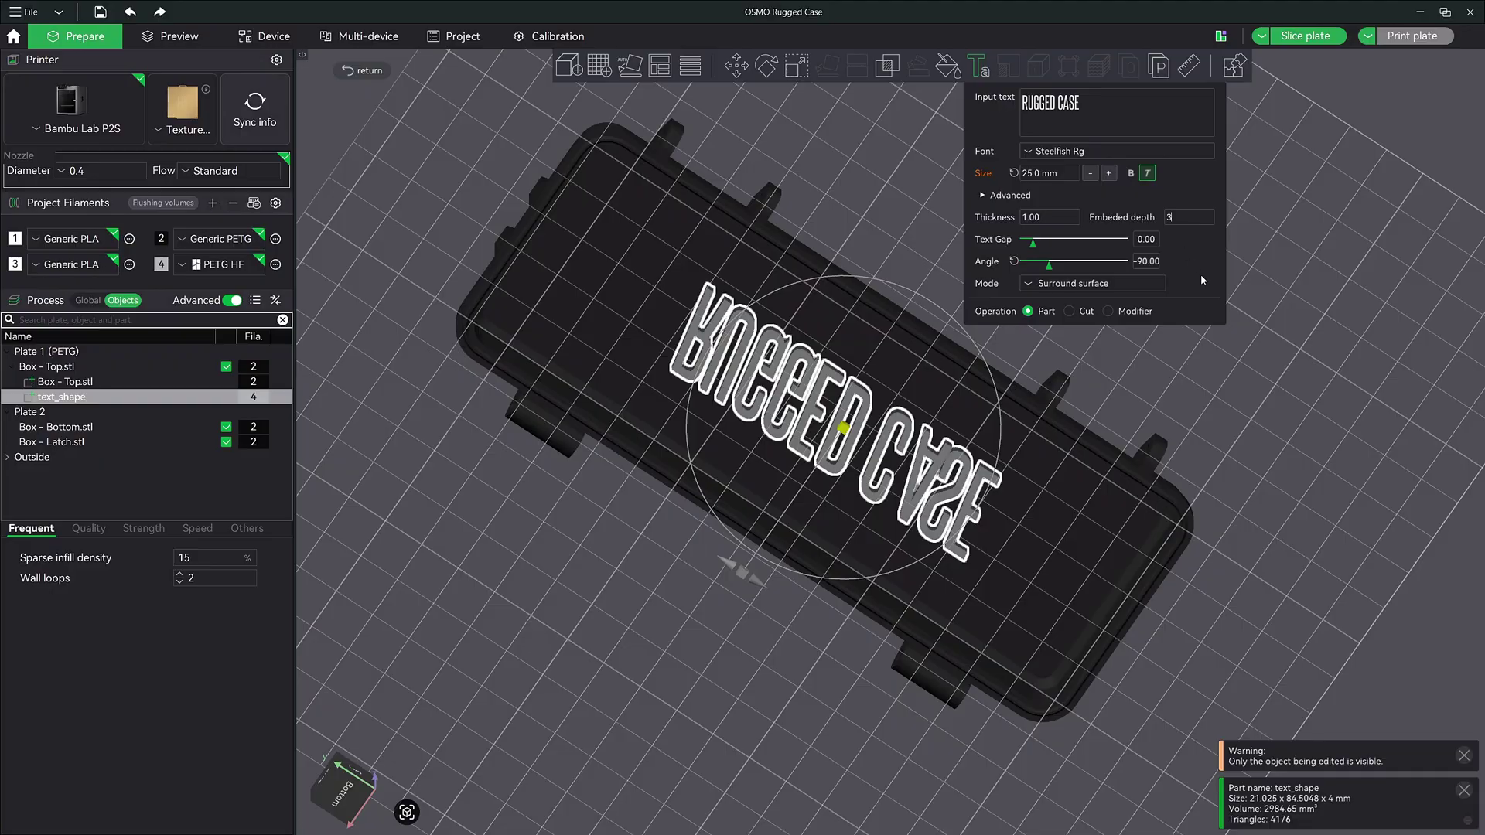
left_click_drag(1263, 328, 1274, 423)
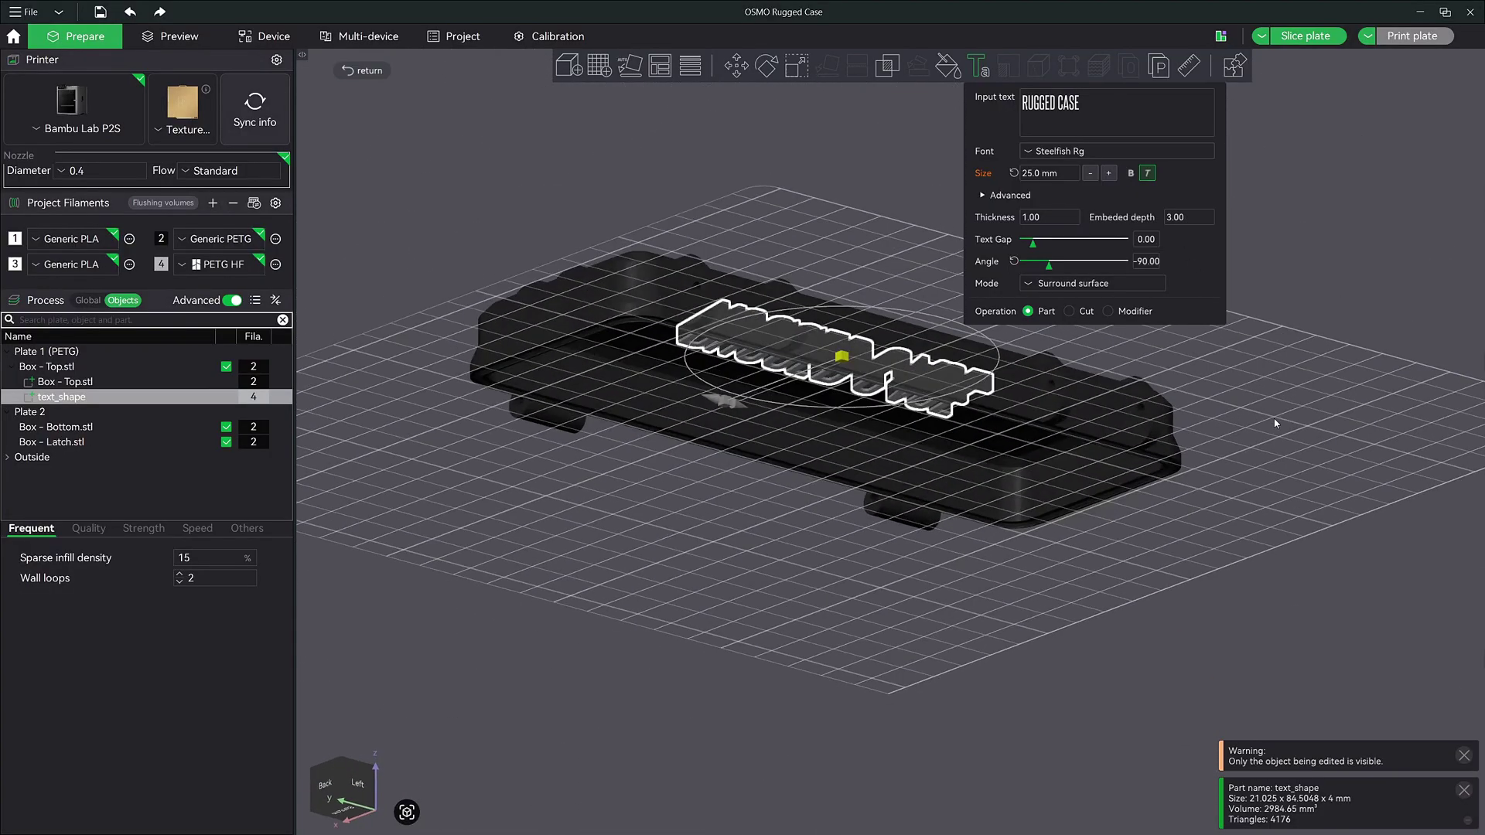
Step: Set the text's embedded depth back to 2 mm and inspect it from inside the lid
left_click_drag(1271, 294, 1300, 321)
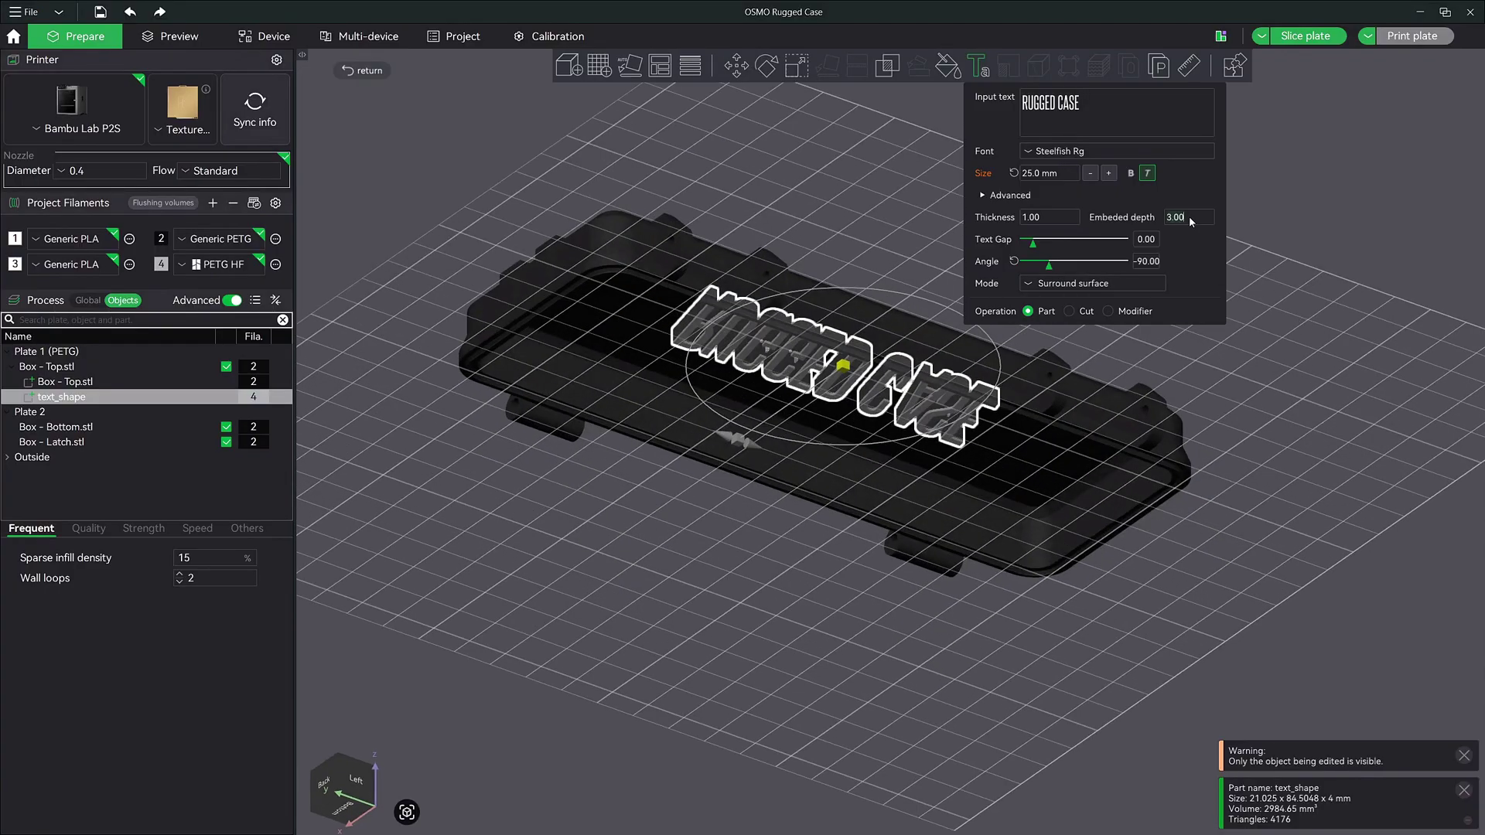
type("2")
mouse_move(1276, 351)
left_mouse_down()
mouse_move(1269, 332)
mouse_move(1267, 378)
mouse_move(1278, 352)
left_mouse_up()
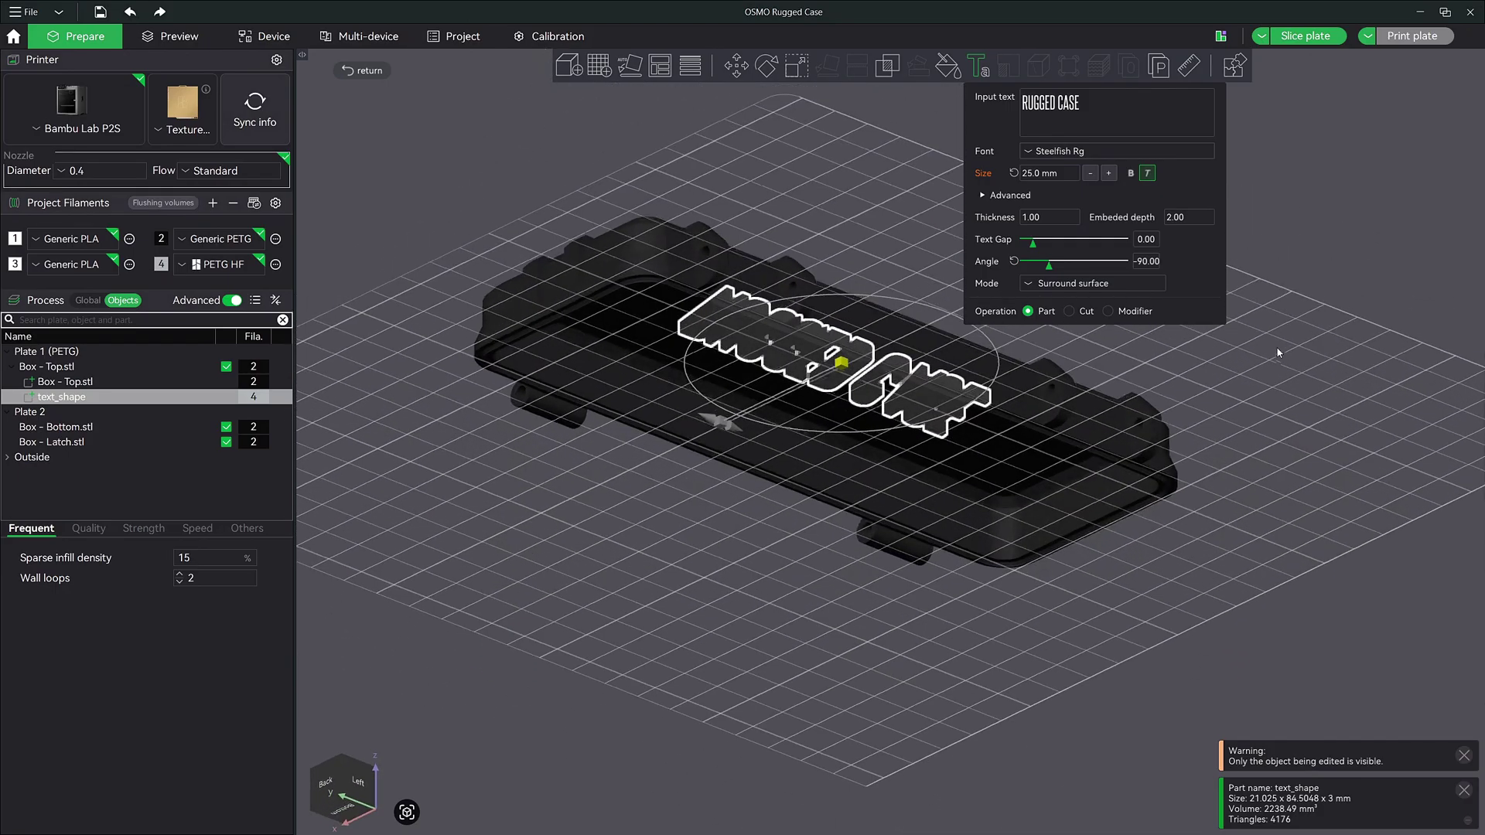
Step: Change the RUGGED CASE text's operation to Modifier and check the lettering on the lid's outer face
left_click_drag(1225, 495, 1174, 233)
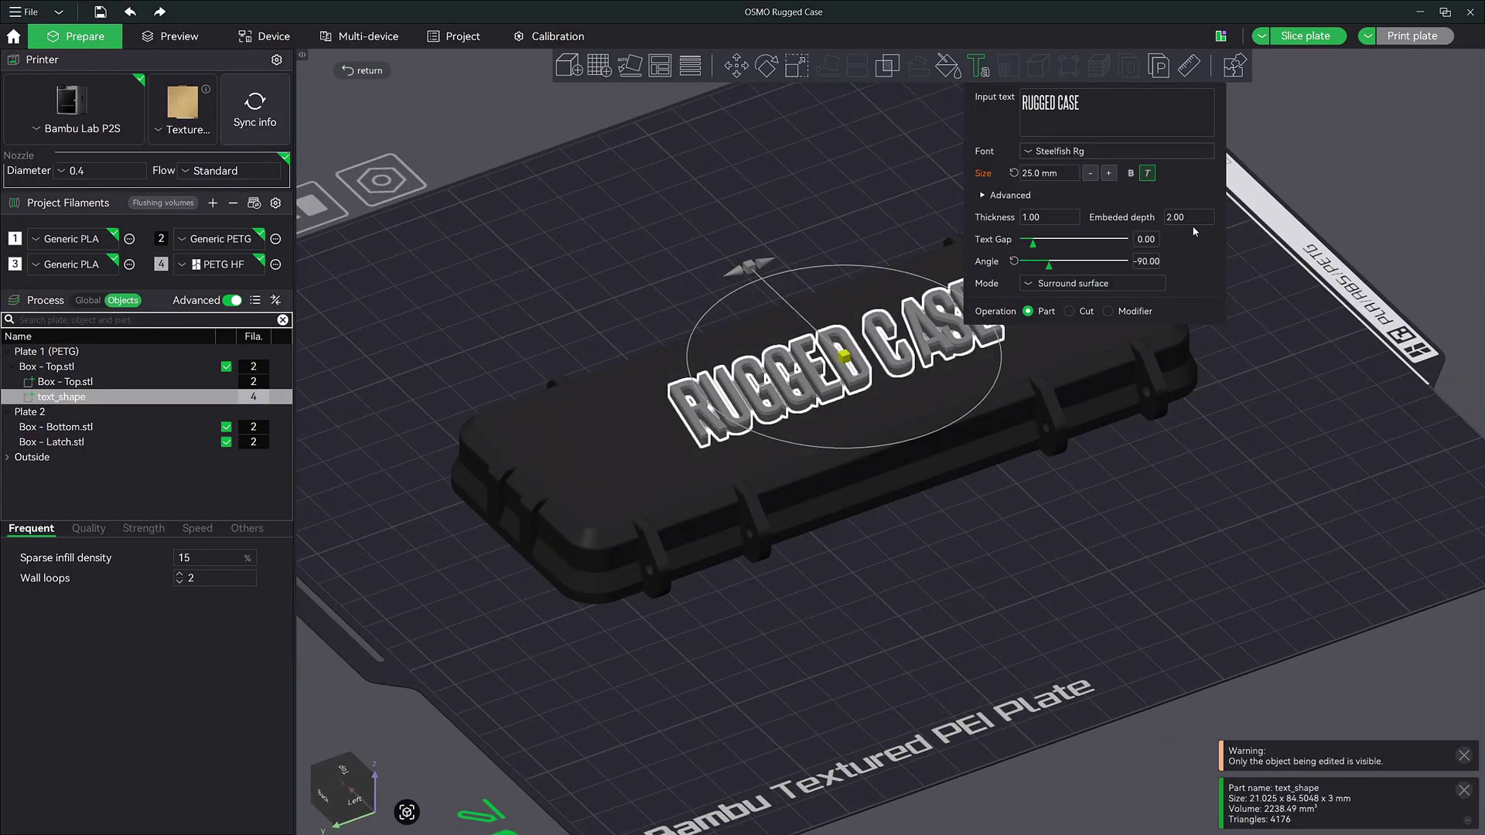
left_click(1108, 311)
left_click_drag(1234, 522, 1220, 539)
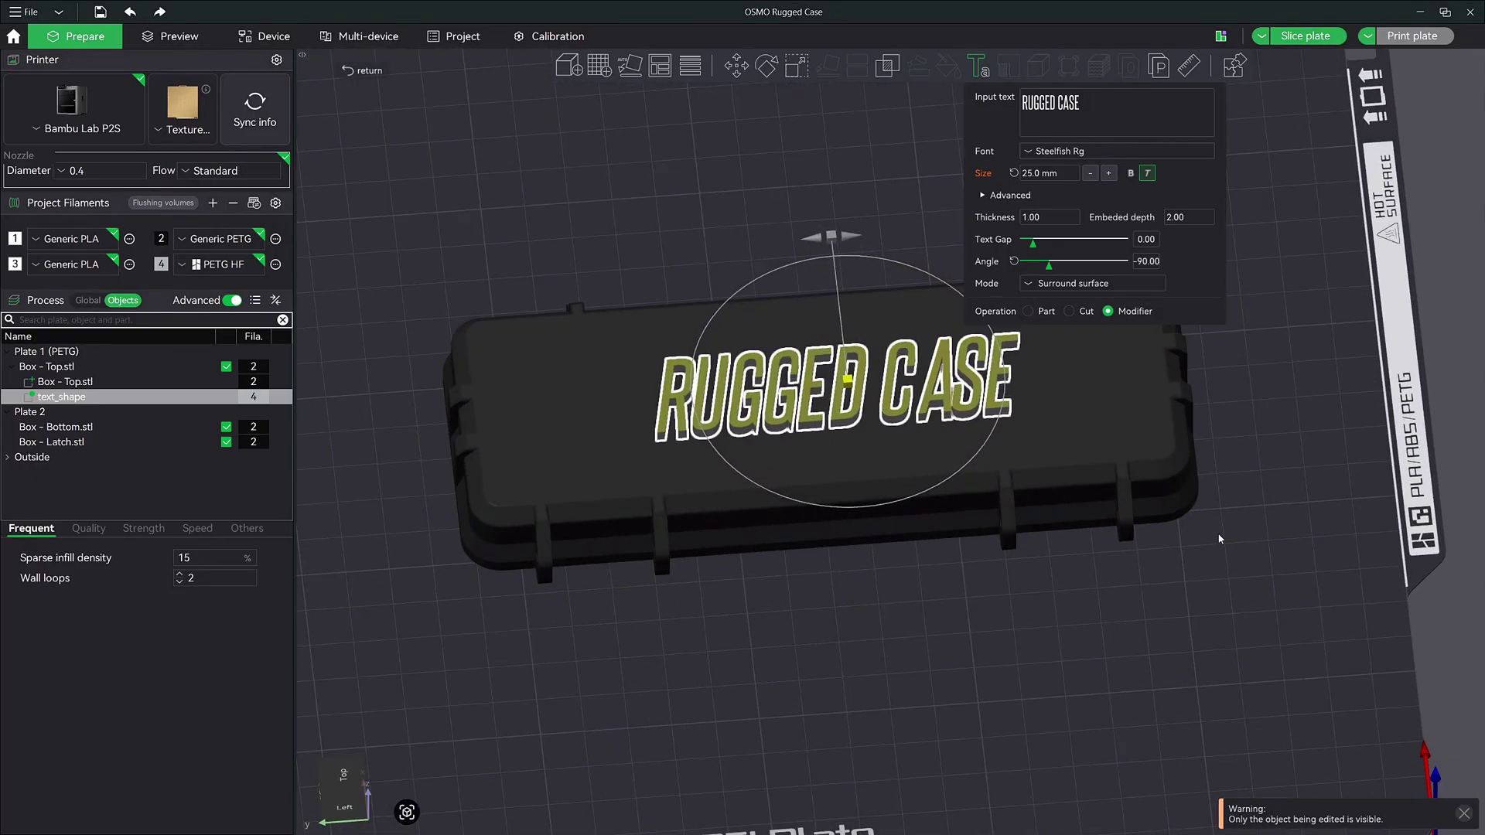
scroll(1240, 518, "up", 3)
middle_click_drag(1322, 450, 1280, 498)
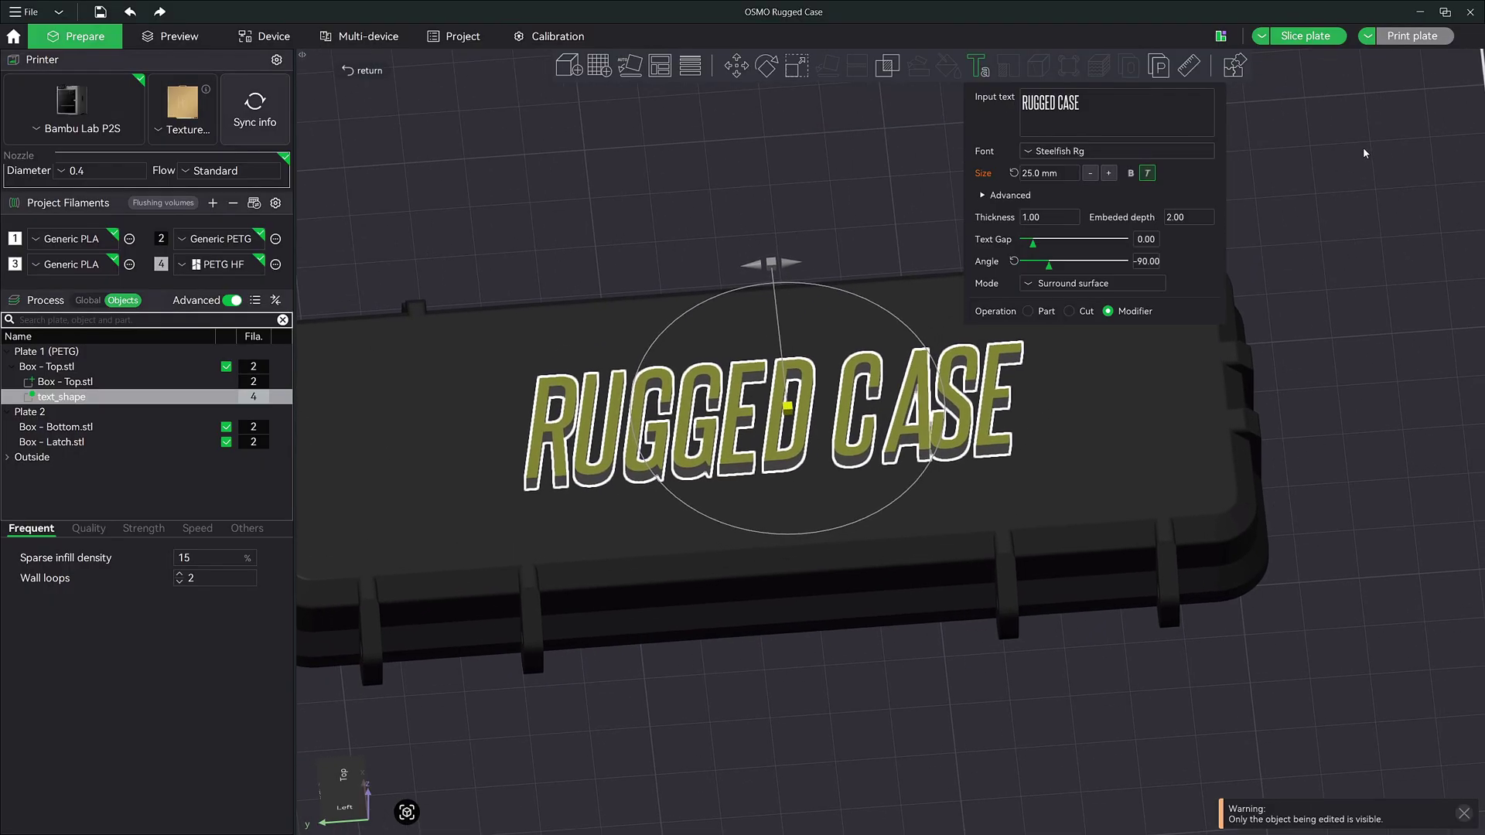
Step: Slice plate 1 and inspect the lid's outer face in the sliced preview
left_click(1324, 37)
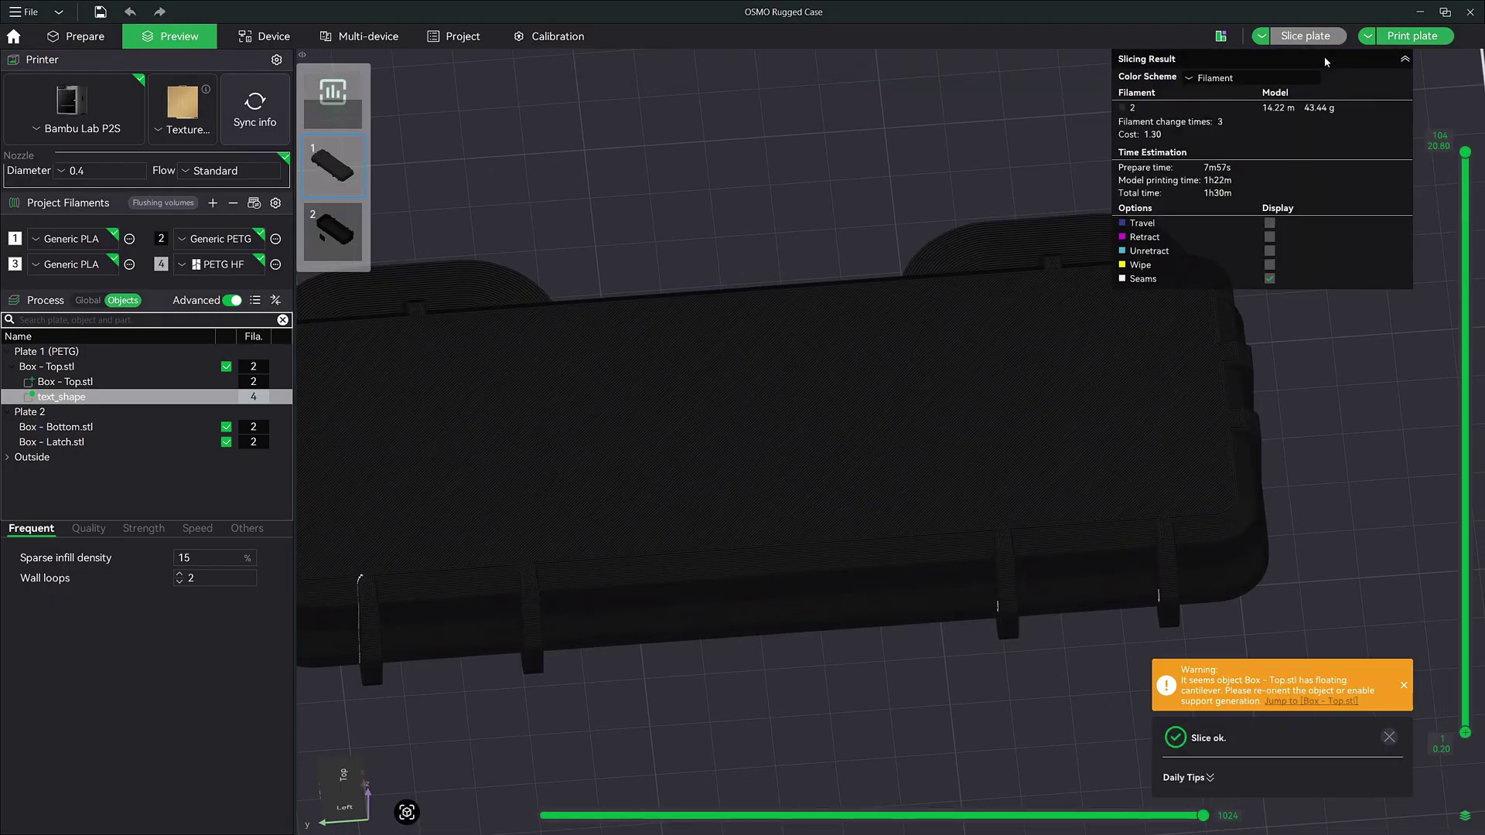
scroll(1116, 505, "down", 5)
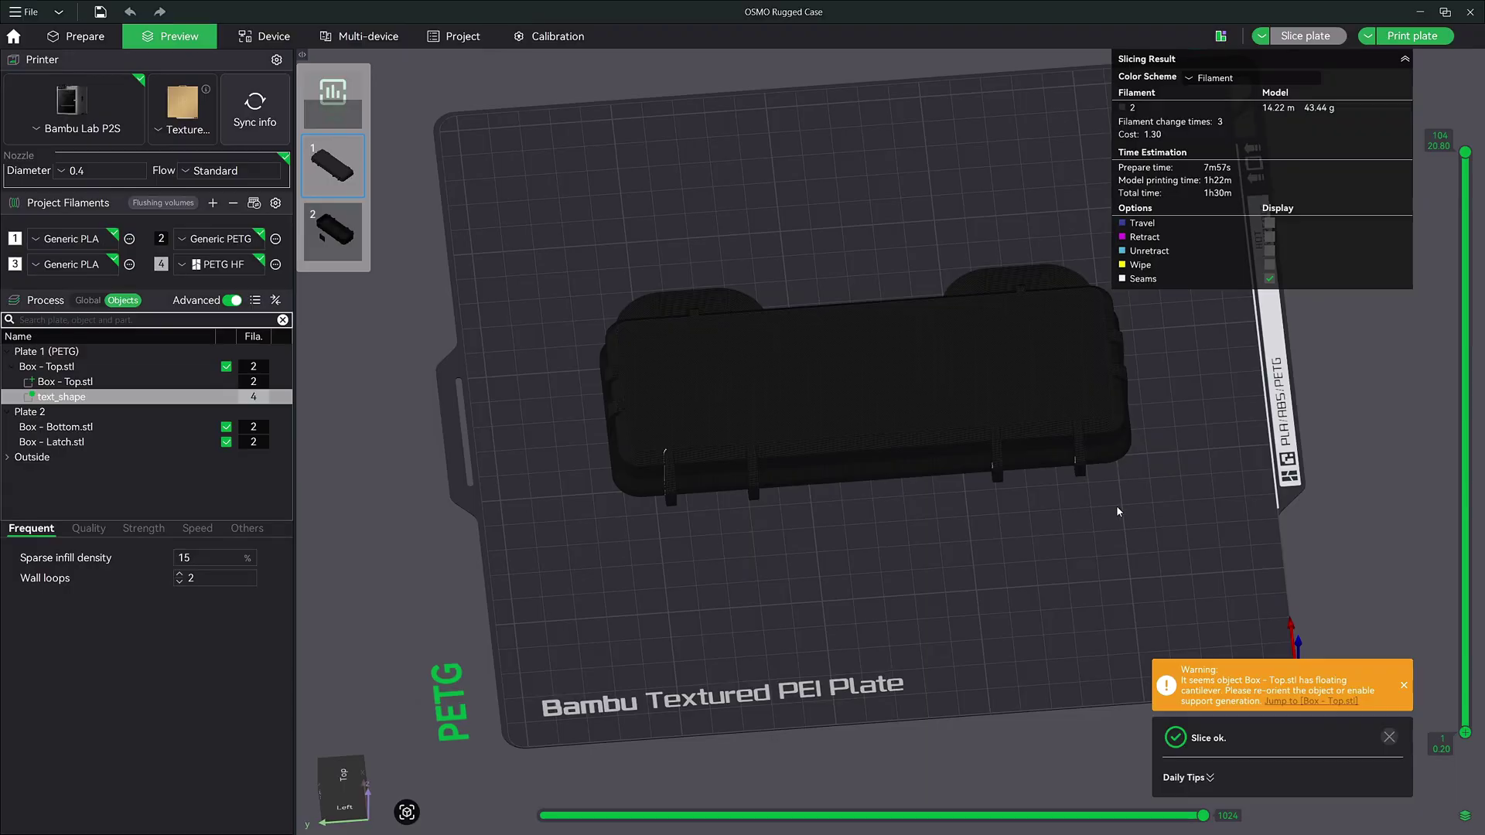
mouse_move(1117, 499)
left_mouse_down()
mouse_move(1121, 478)
mouse_move(1120, 513)
mouse_move(1096, 508)
left_mouse_up()
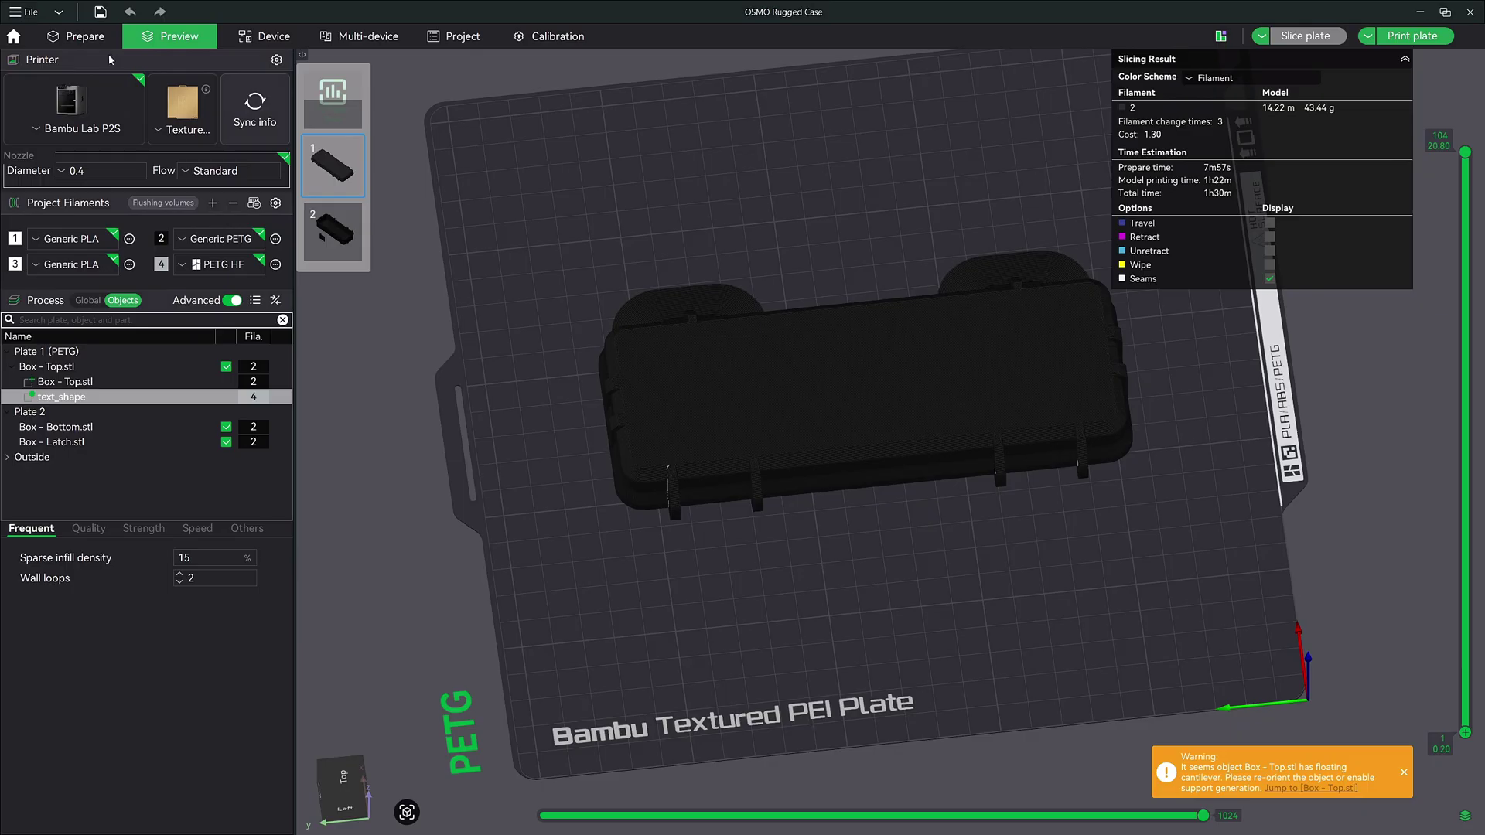
Step: Return to preparing the plate and rotate the whole Box - Top.stl lid 180° about the Y axis
left_click(81, 36)
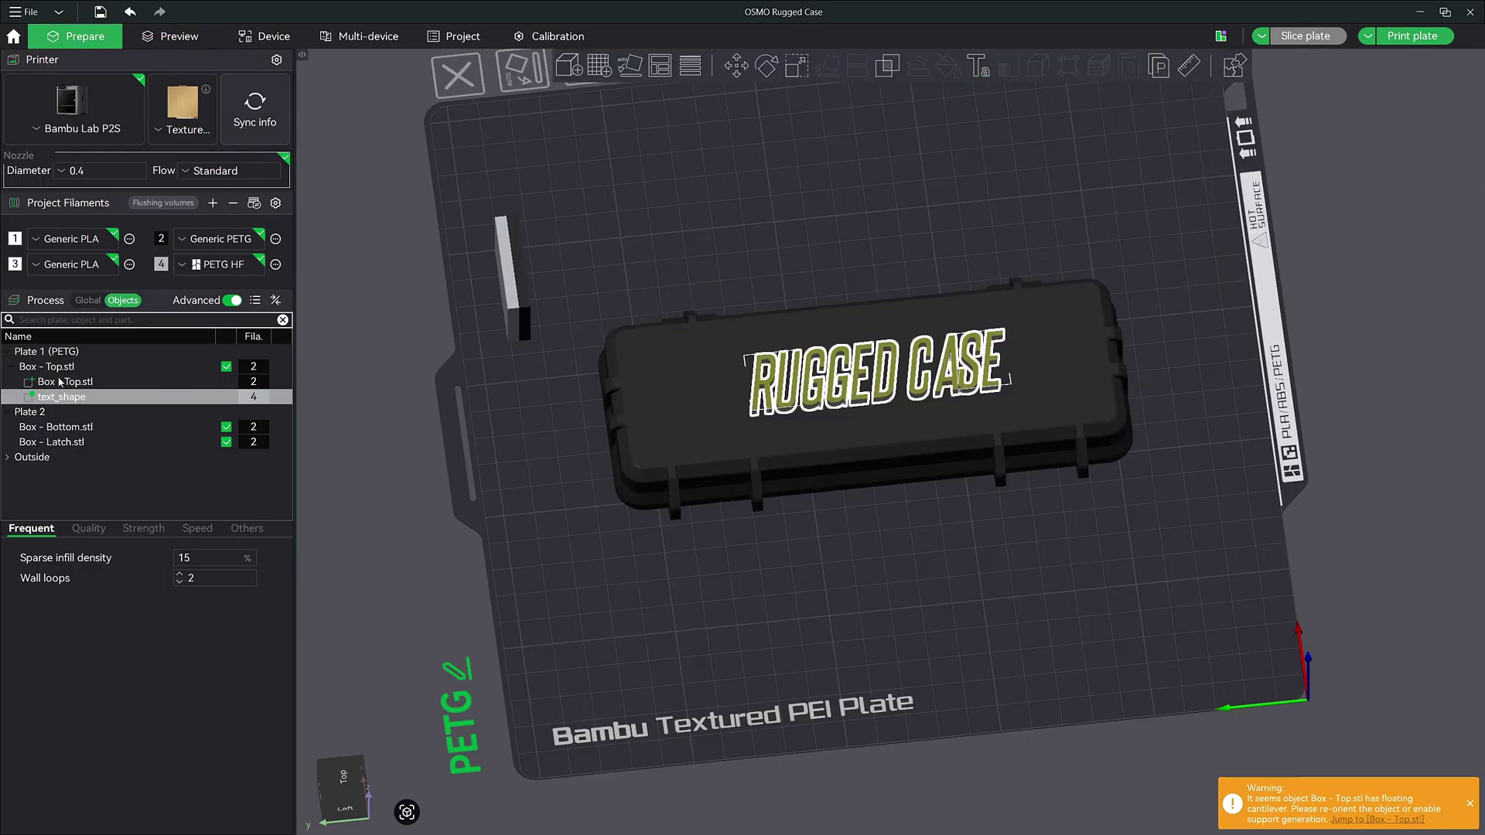
left_click(650, 256)
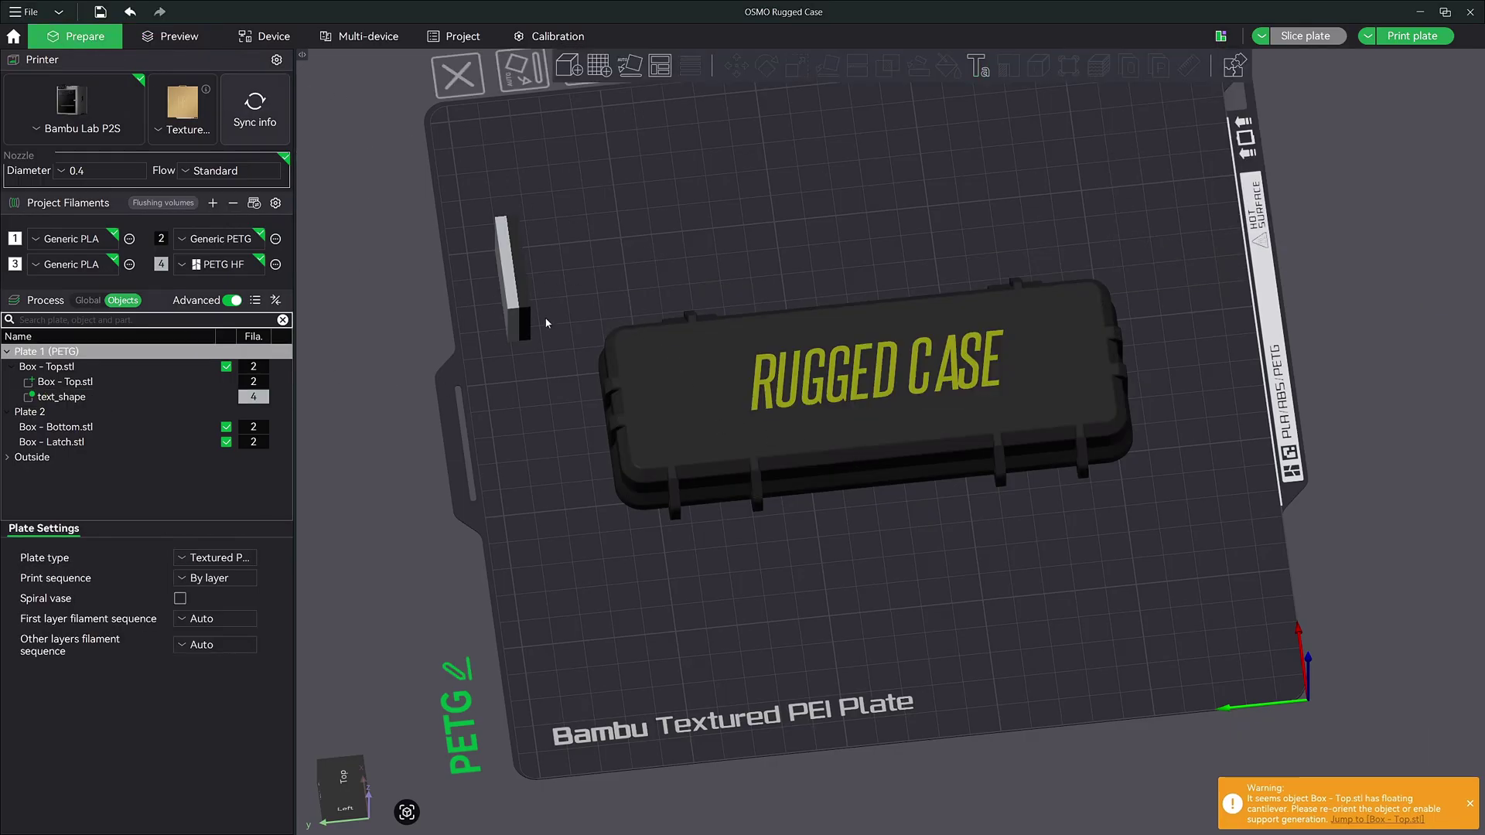
left_click(673, 425)
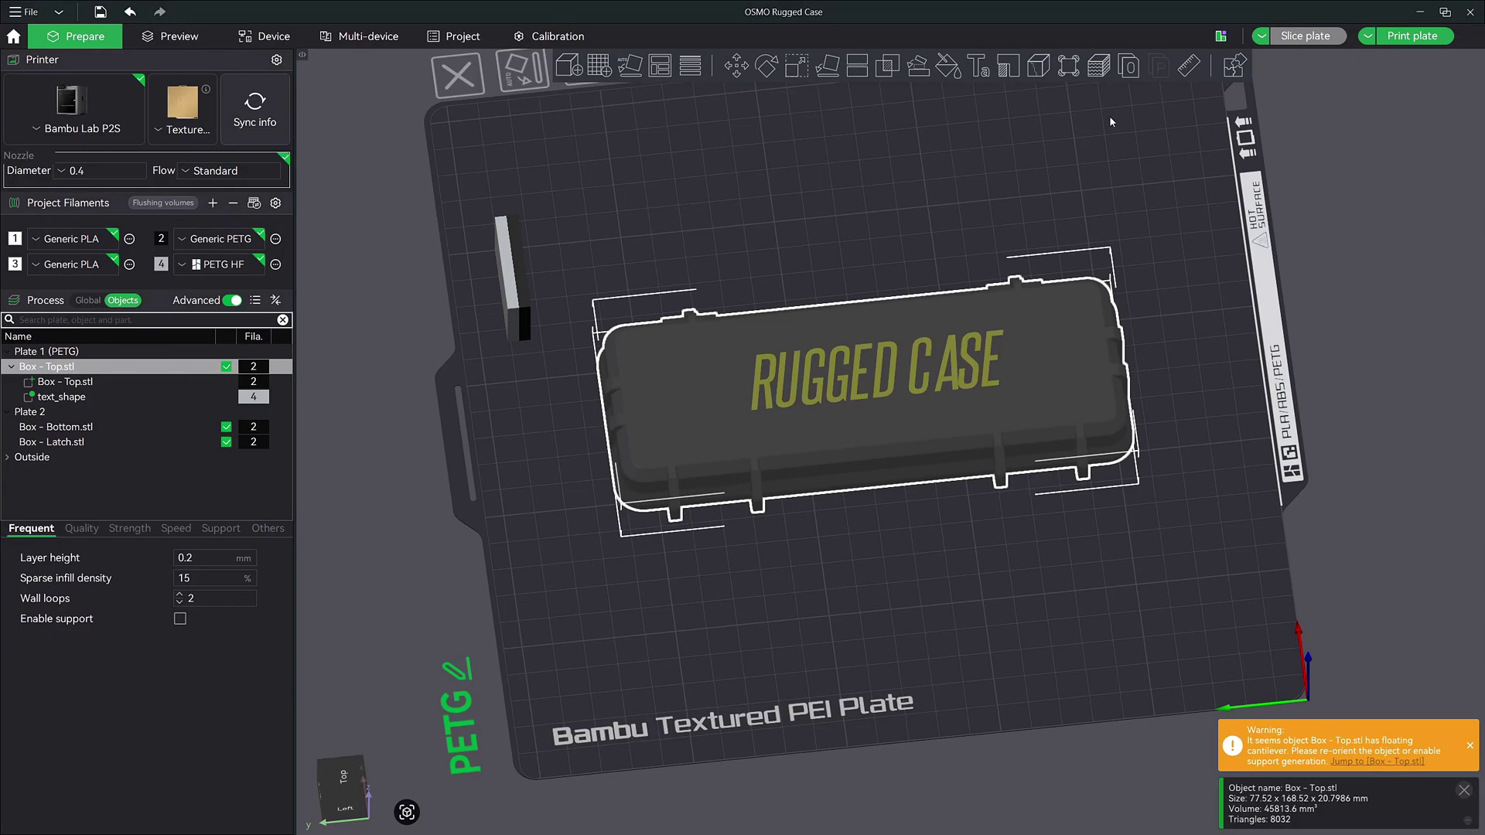
key("r")
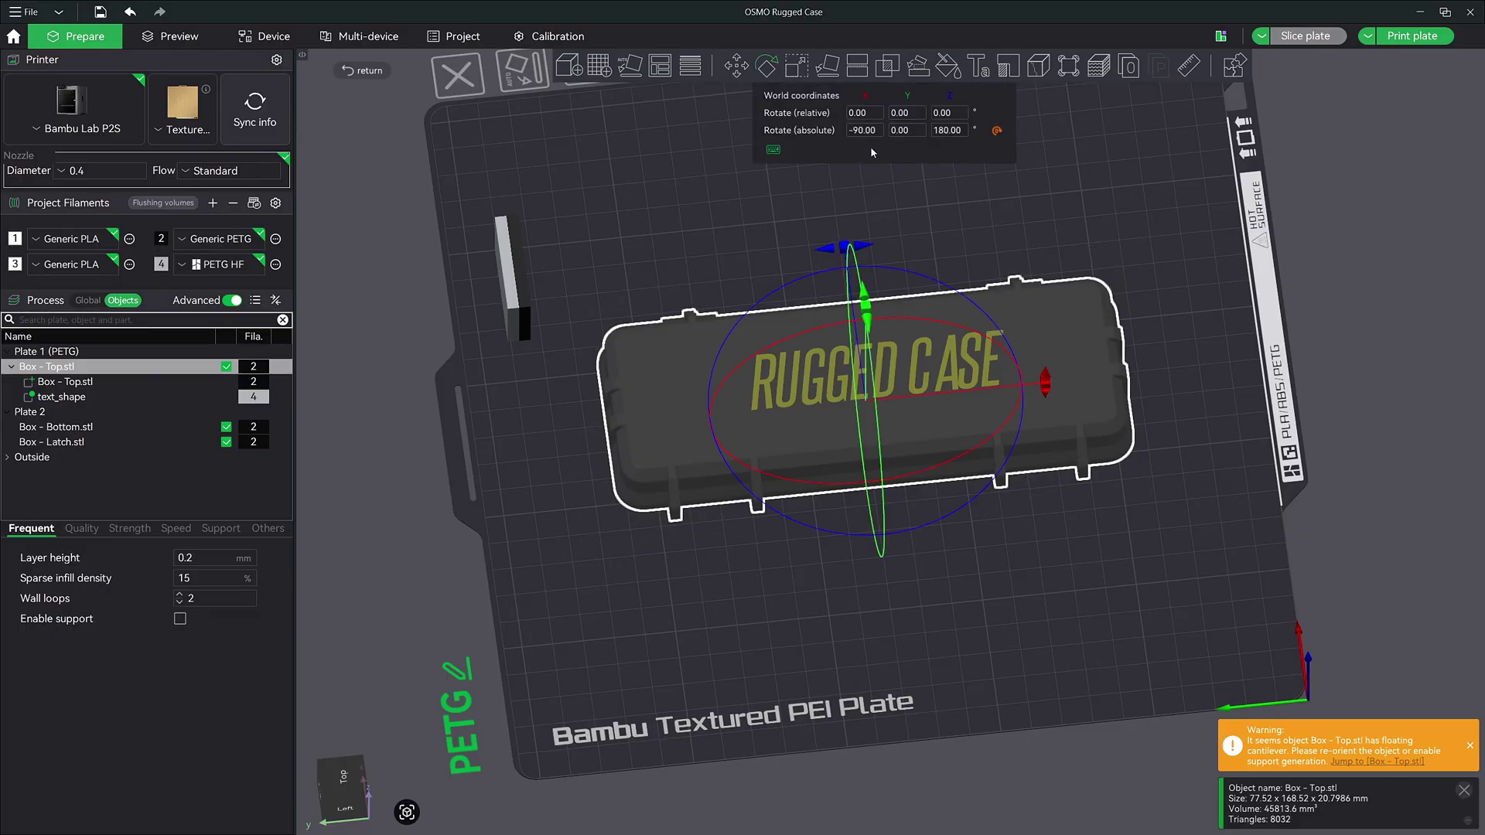
left_click(917, 114)
type("180")
key("Return")
left_click(1018, 541)
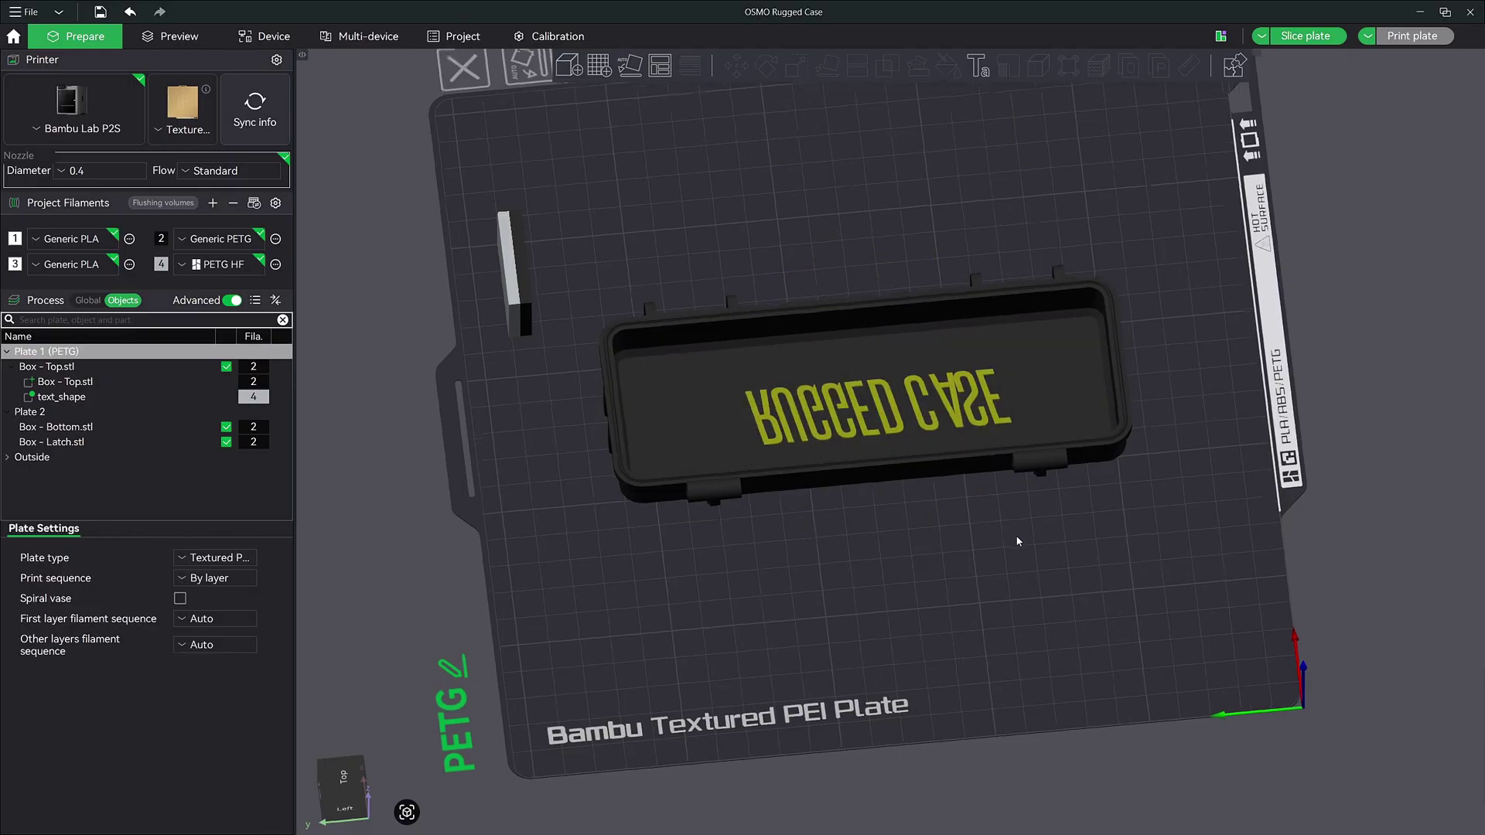
Step: Slice the plate with the flipped lid and examine the lettering from below and inside the lid
left_click_drag(1018, 541, 1048, 383)
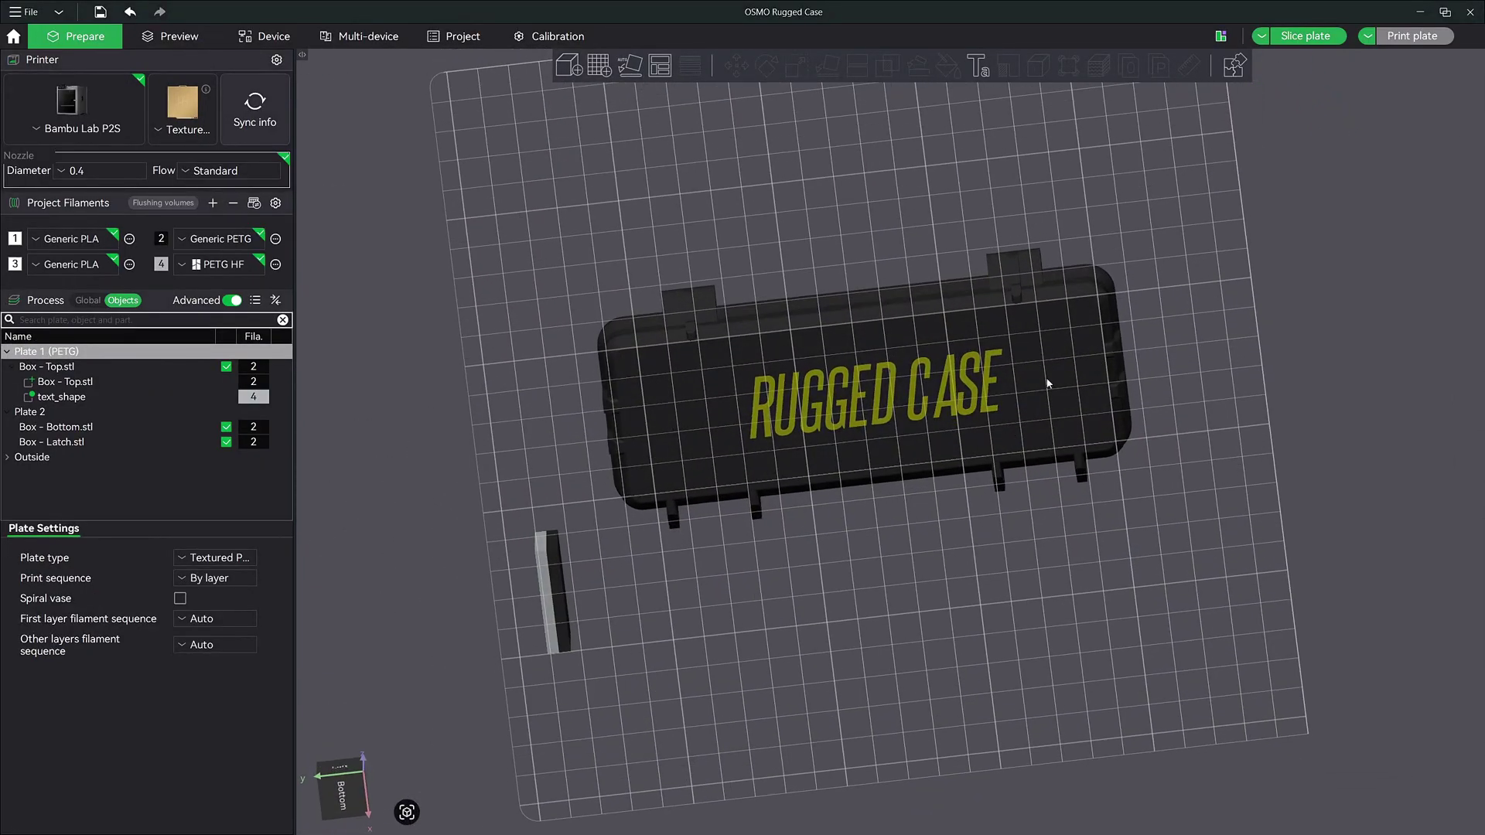
left_click(1312, 29)
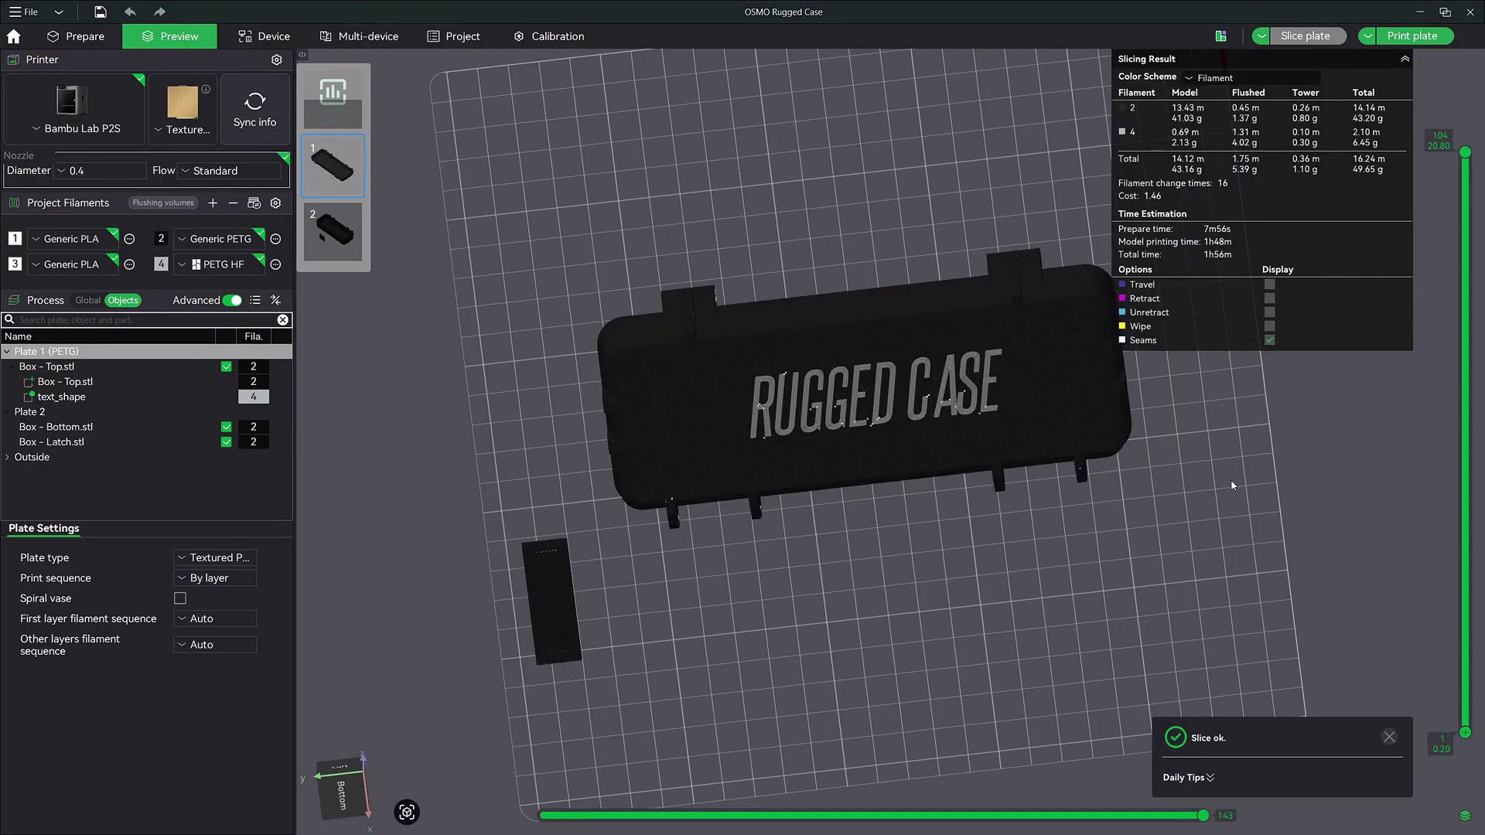
left_click_drag(1231, 485, 1282, 536)
scroll(1276, 499, "up", 5)
scroll(1292, 510, "down", 6)
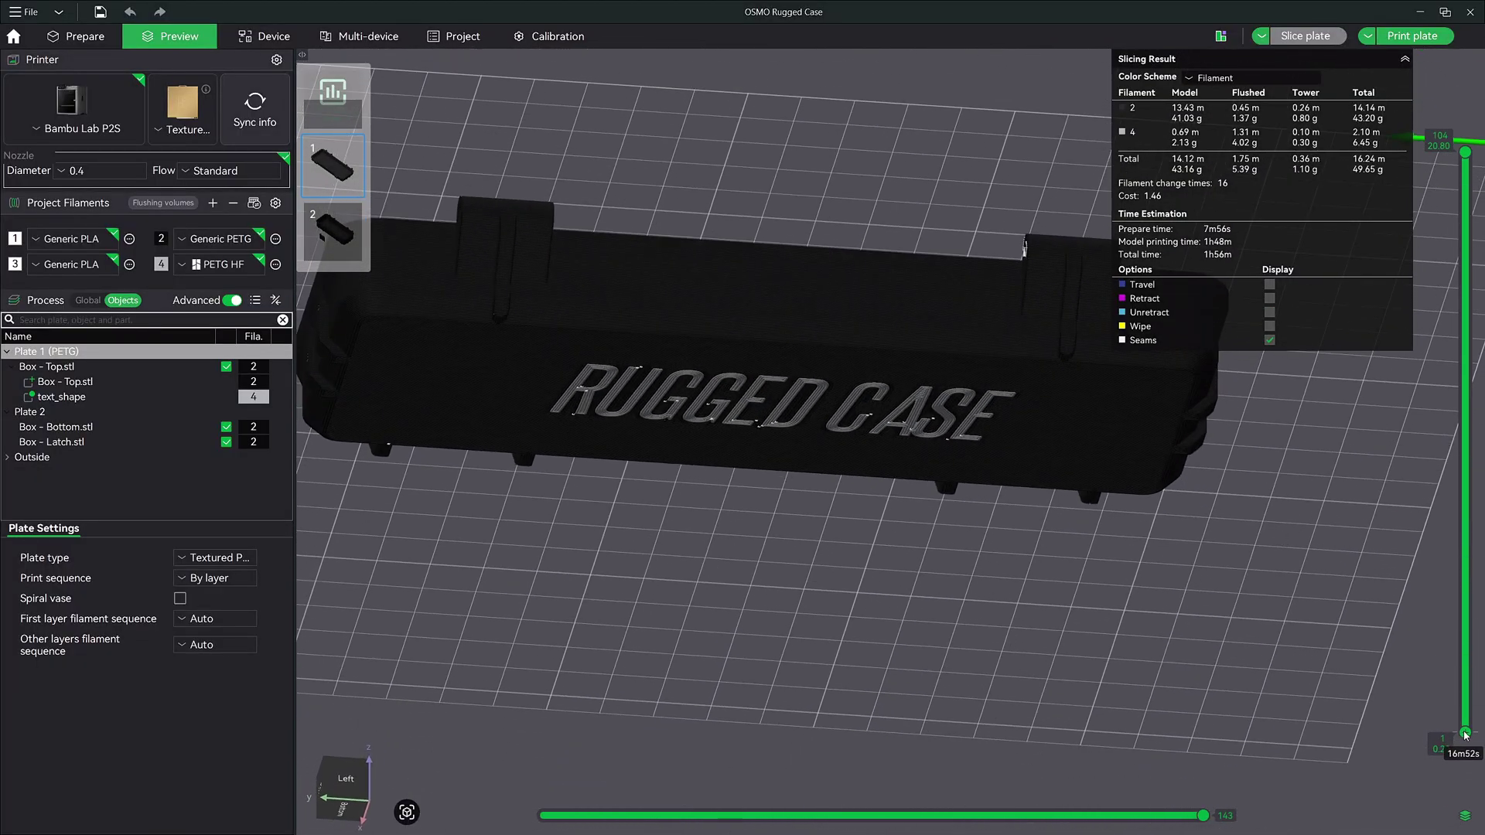
left_click_drag(1466, 733, 1461, 762)
left_click_drag(1301, 606, 1223, 607)
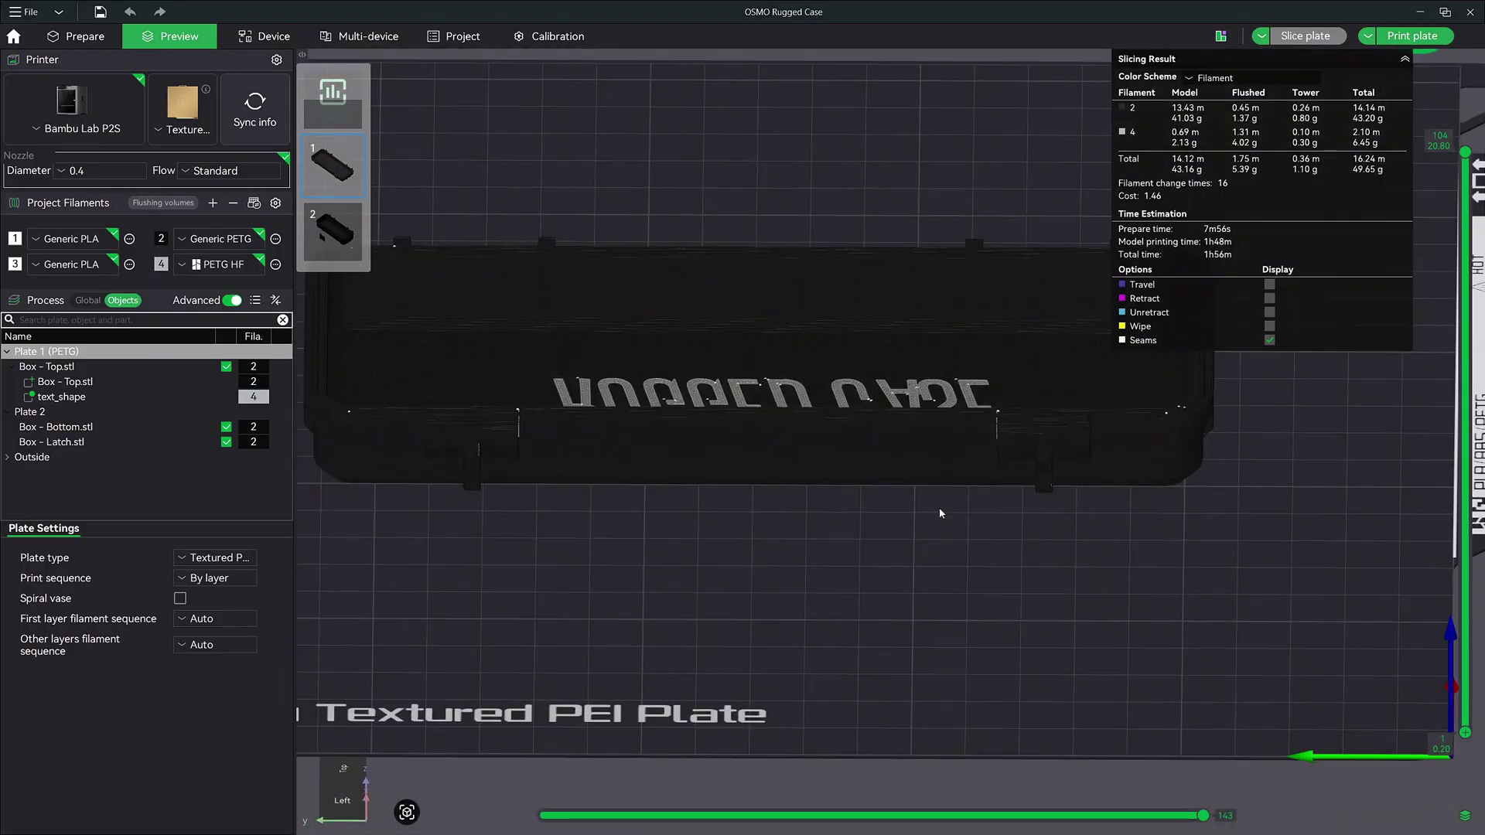
Step: Set the RUGGED CASE text's embedded depth to 1.5 mm and re-slice the plate to check the lid's inside face
left_click(62, 396)
key("Tab")
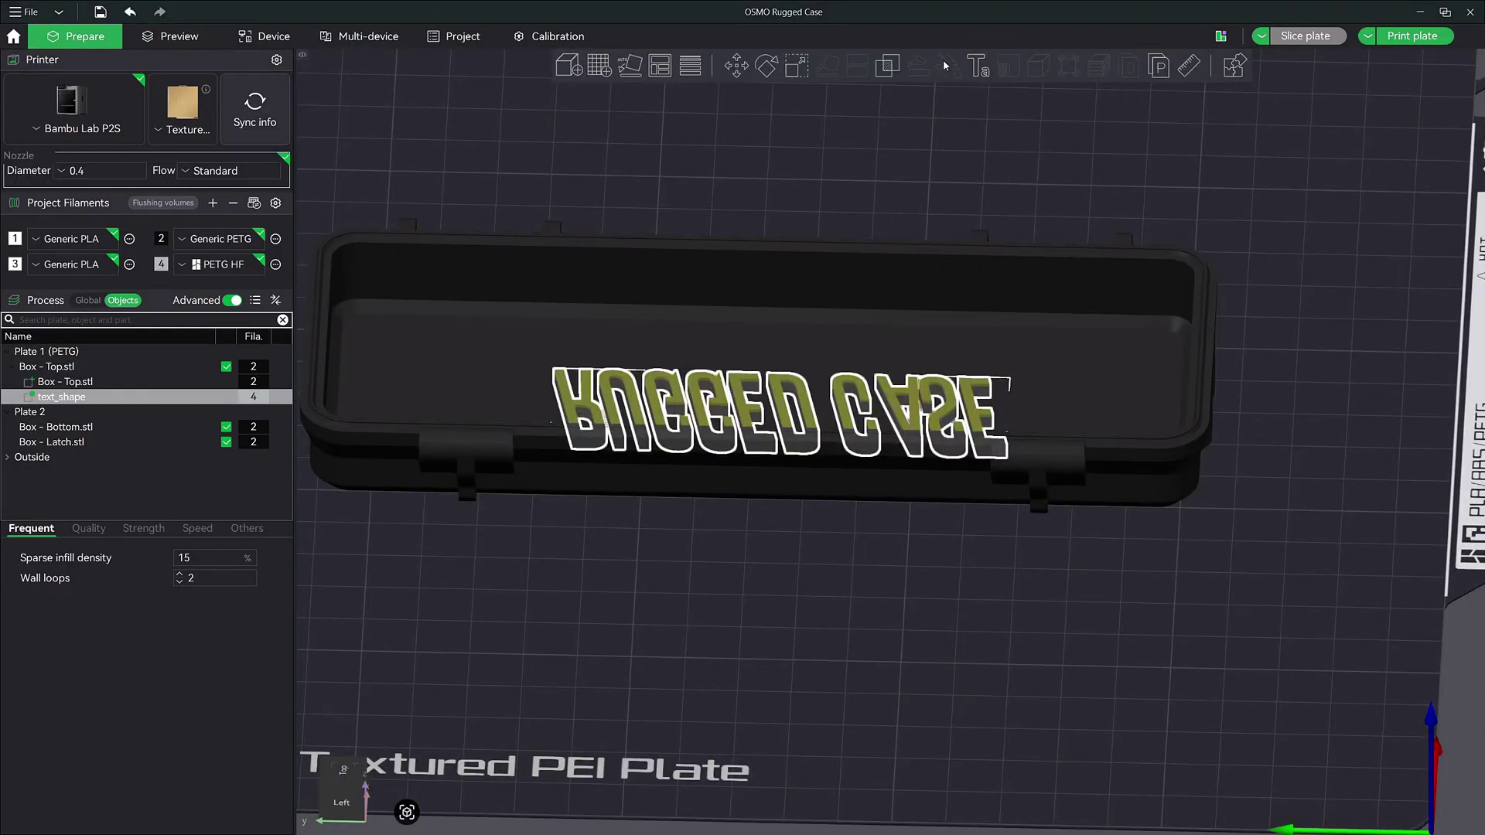
left_click(971, 70)
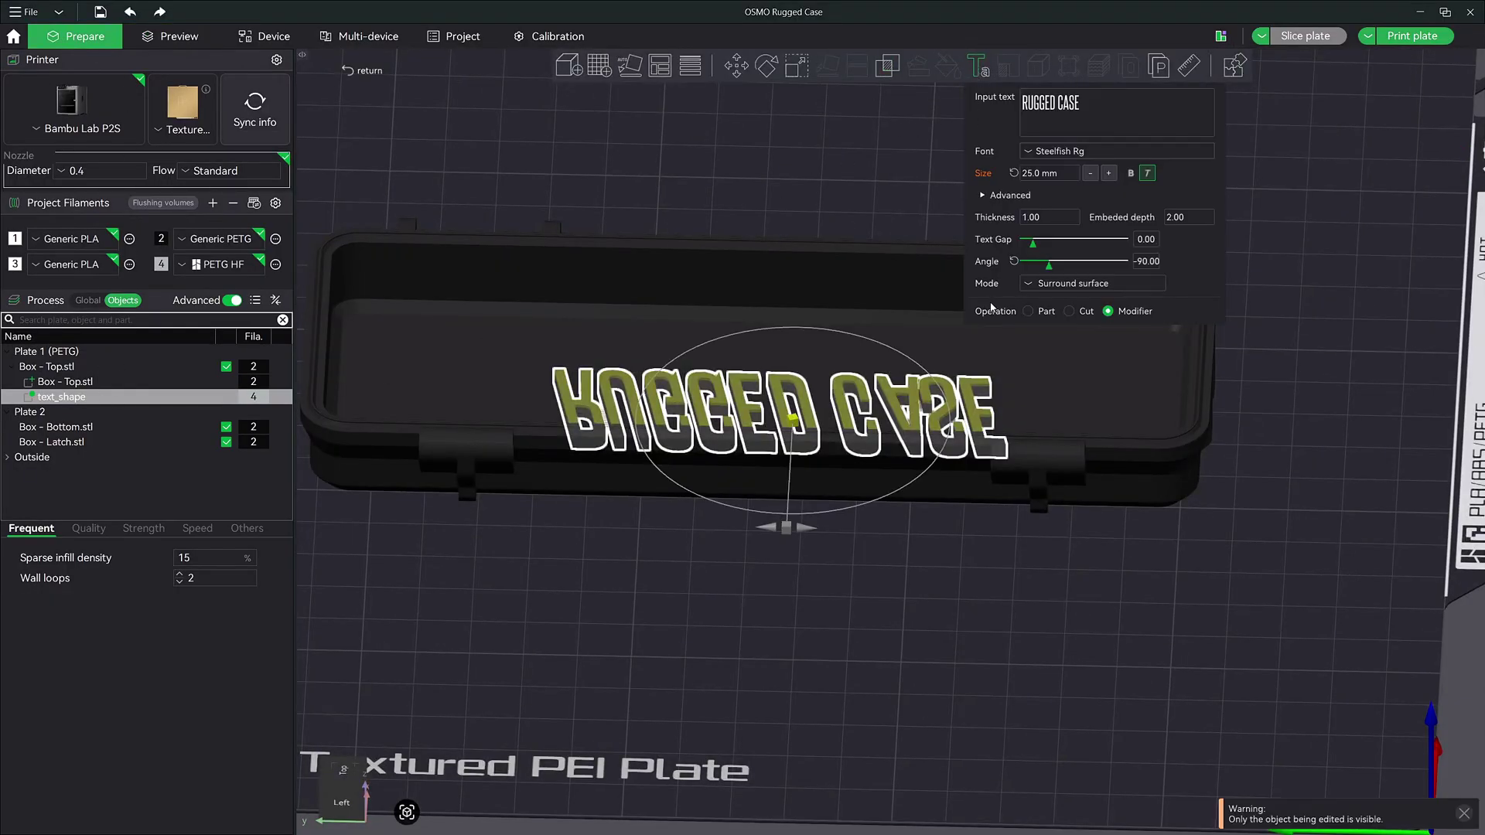
left_click(1189, 217)
type("1.5")
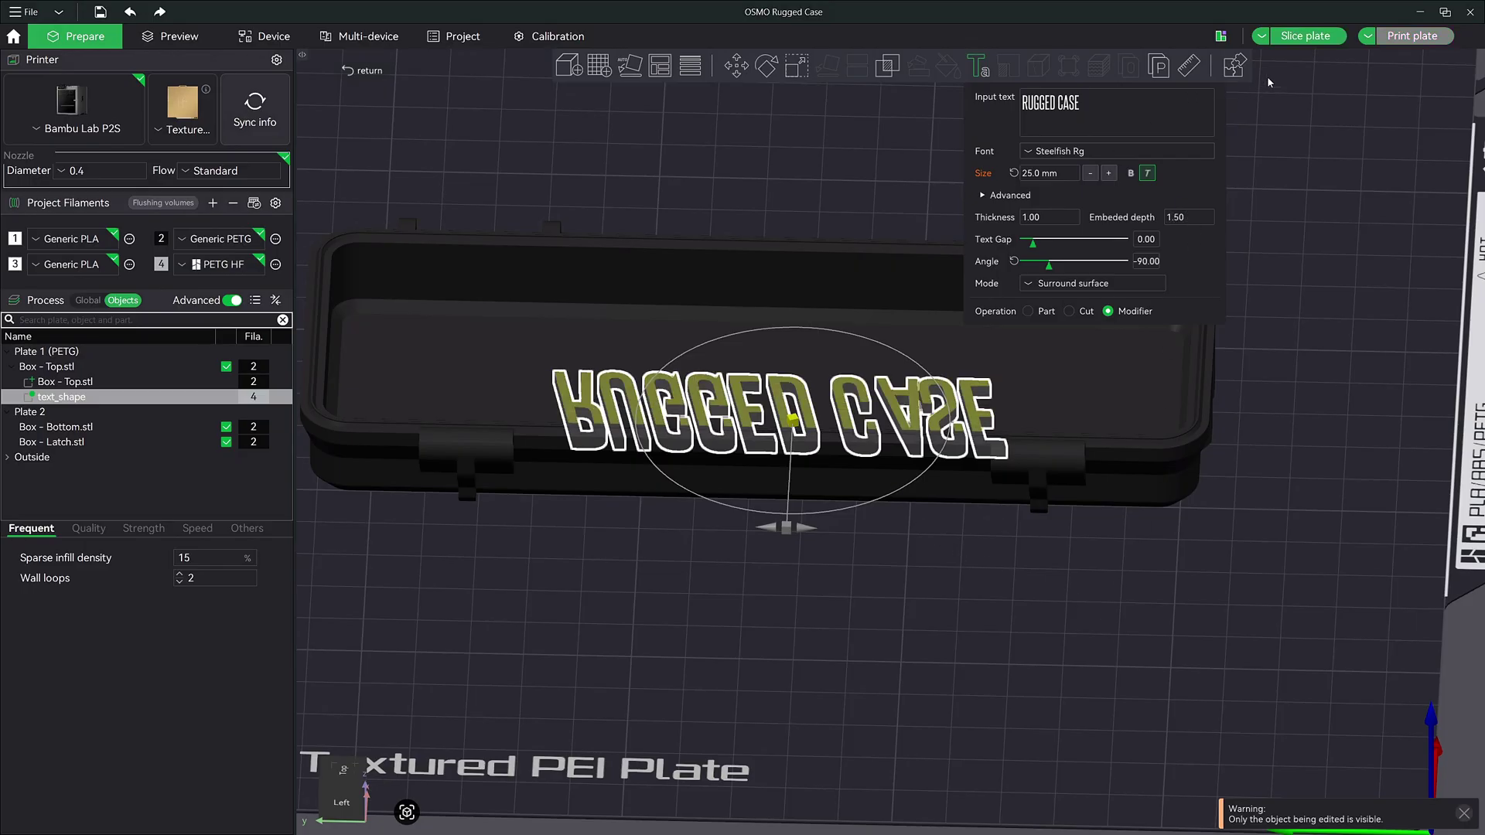
left_click(1305, 36)
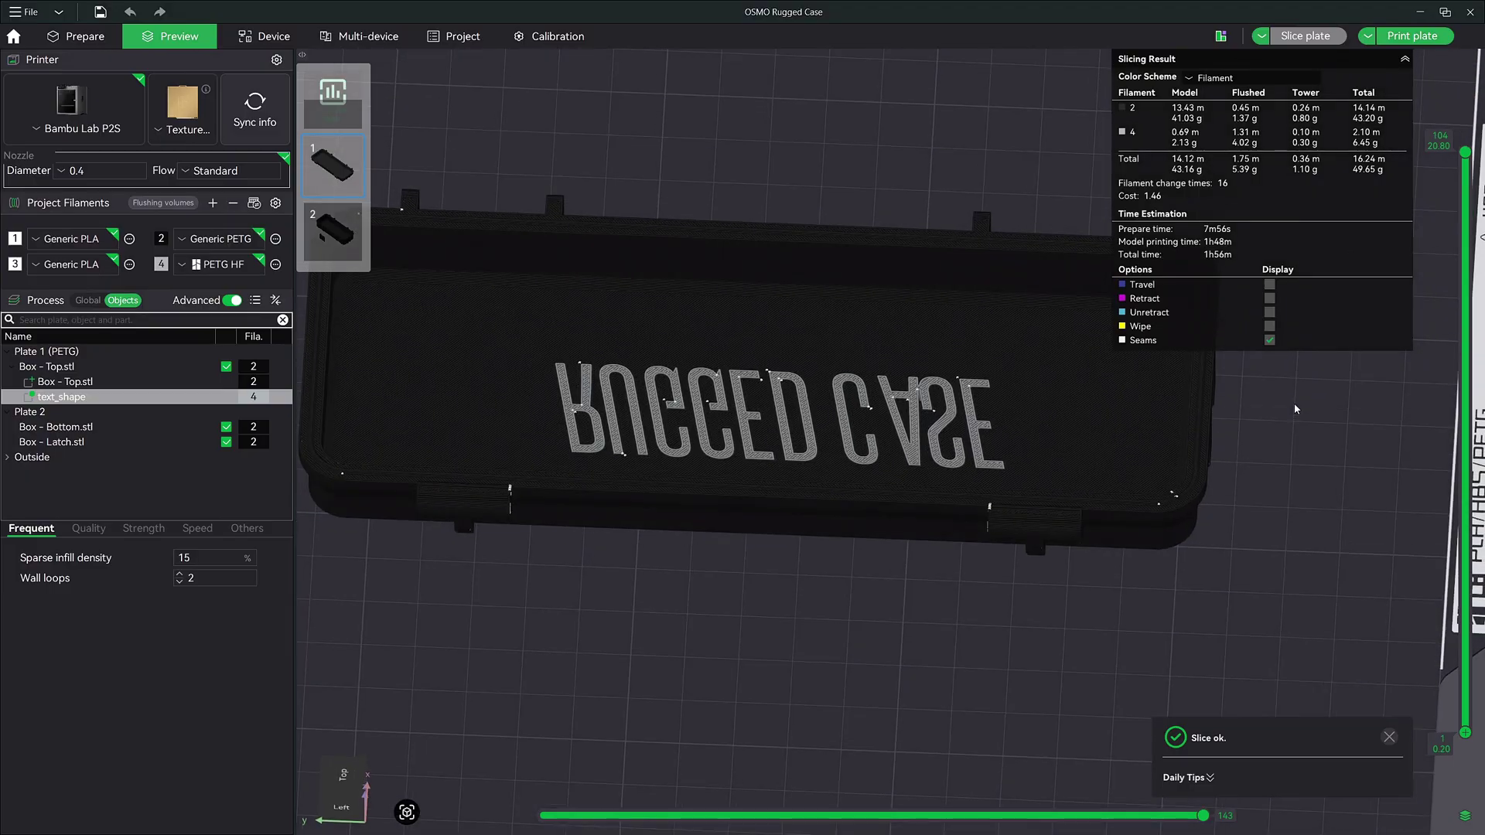
left_click_drag(1293, 402, 1211, 390)
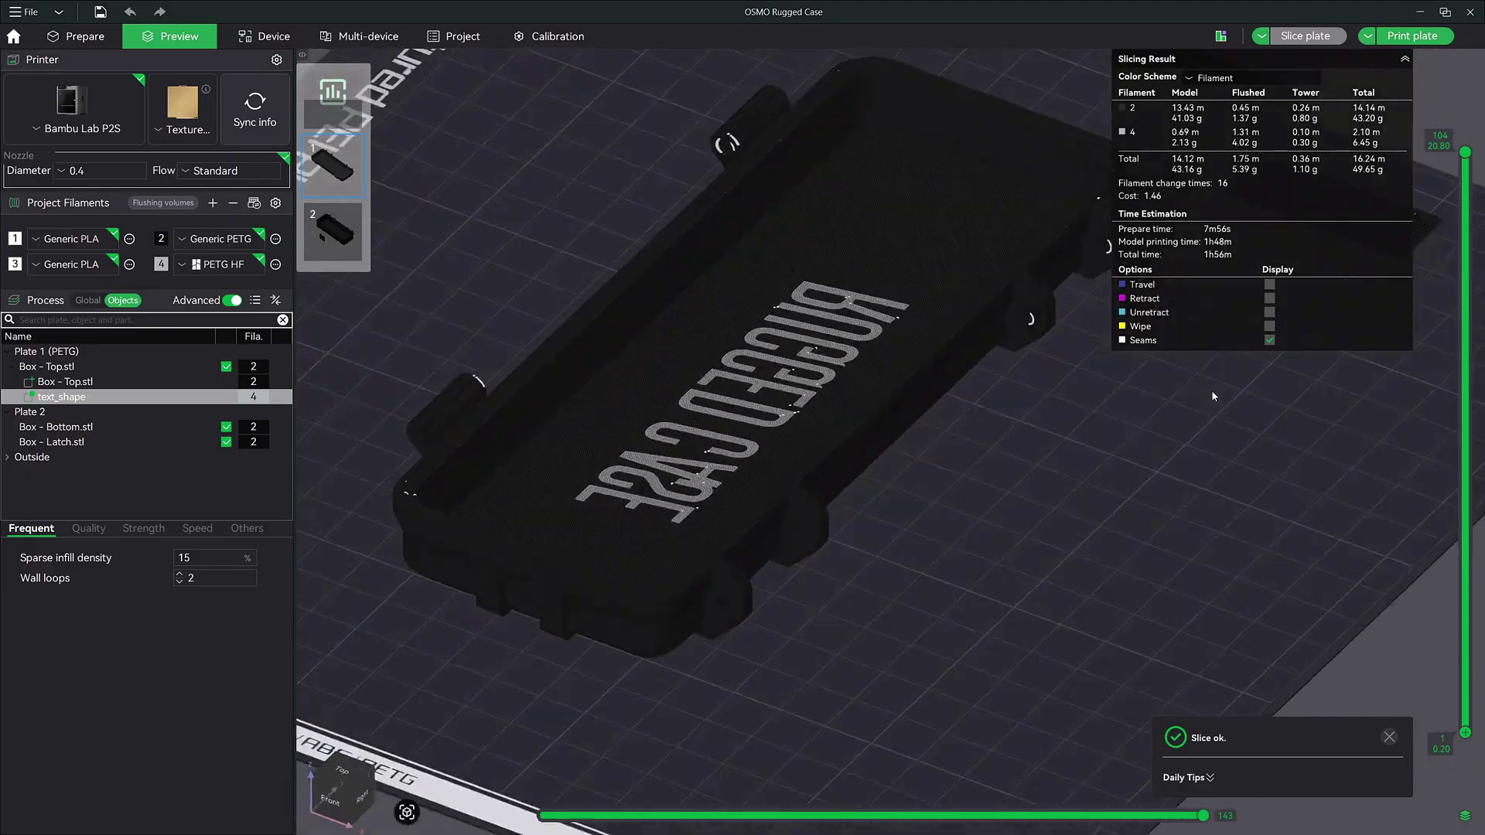
Step: Set the text's embedded depth to 1 mm and re-slice the plate to check both faces of the lid
key("ctrl+Tab")
left_click(968, 67)
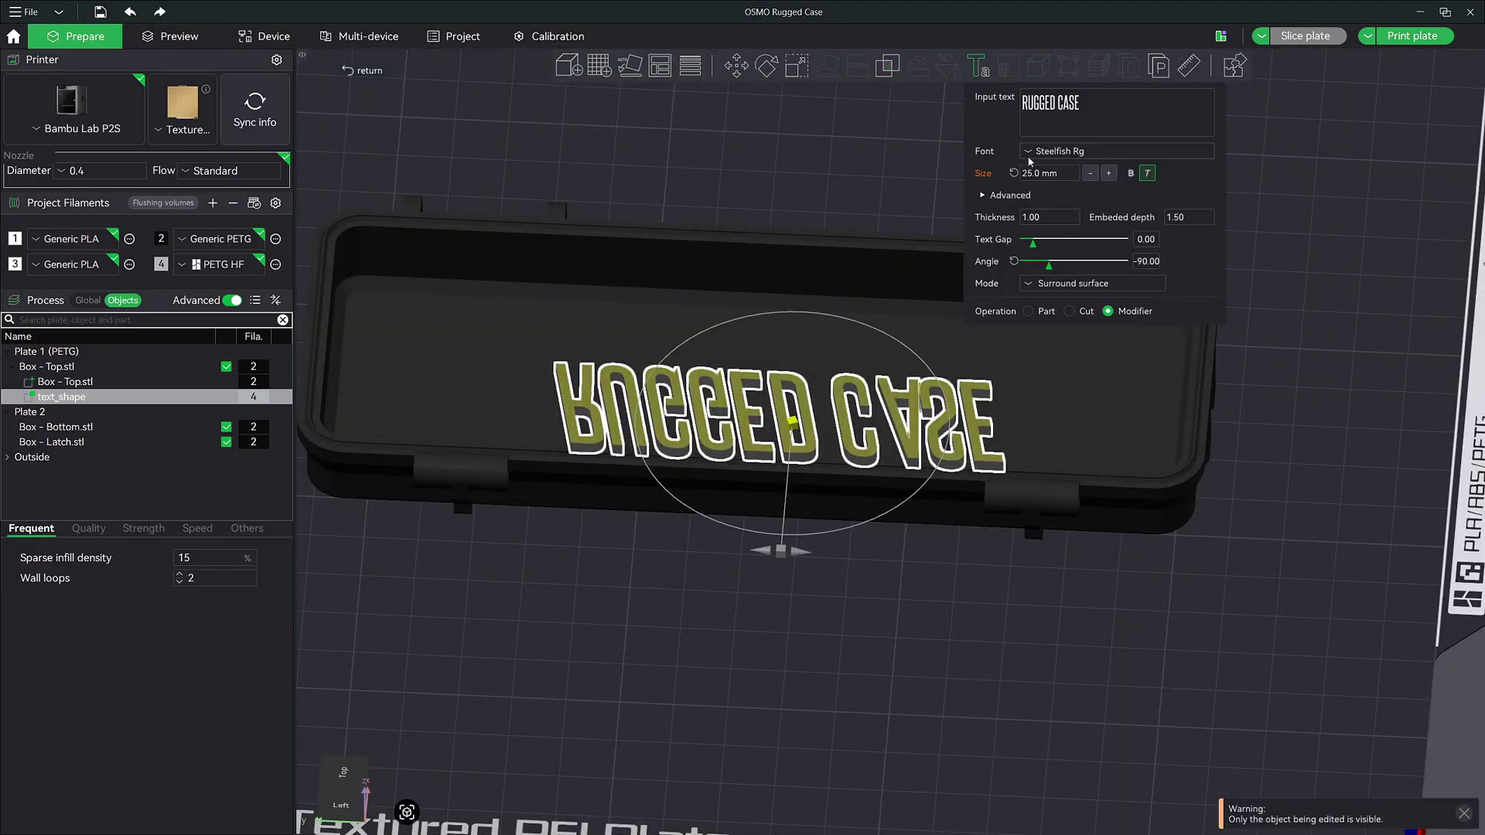
type("1")
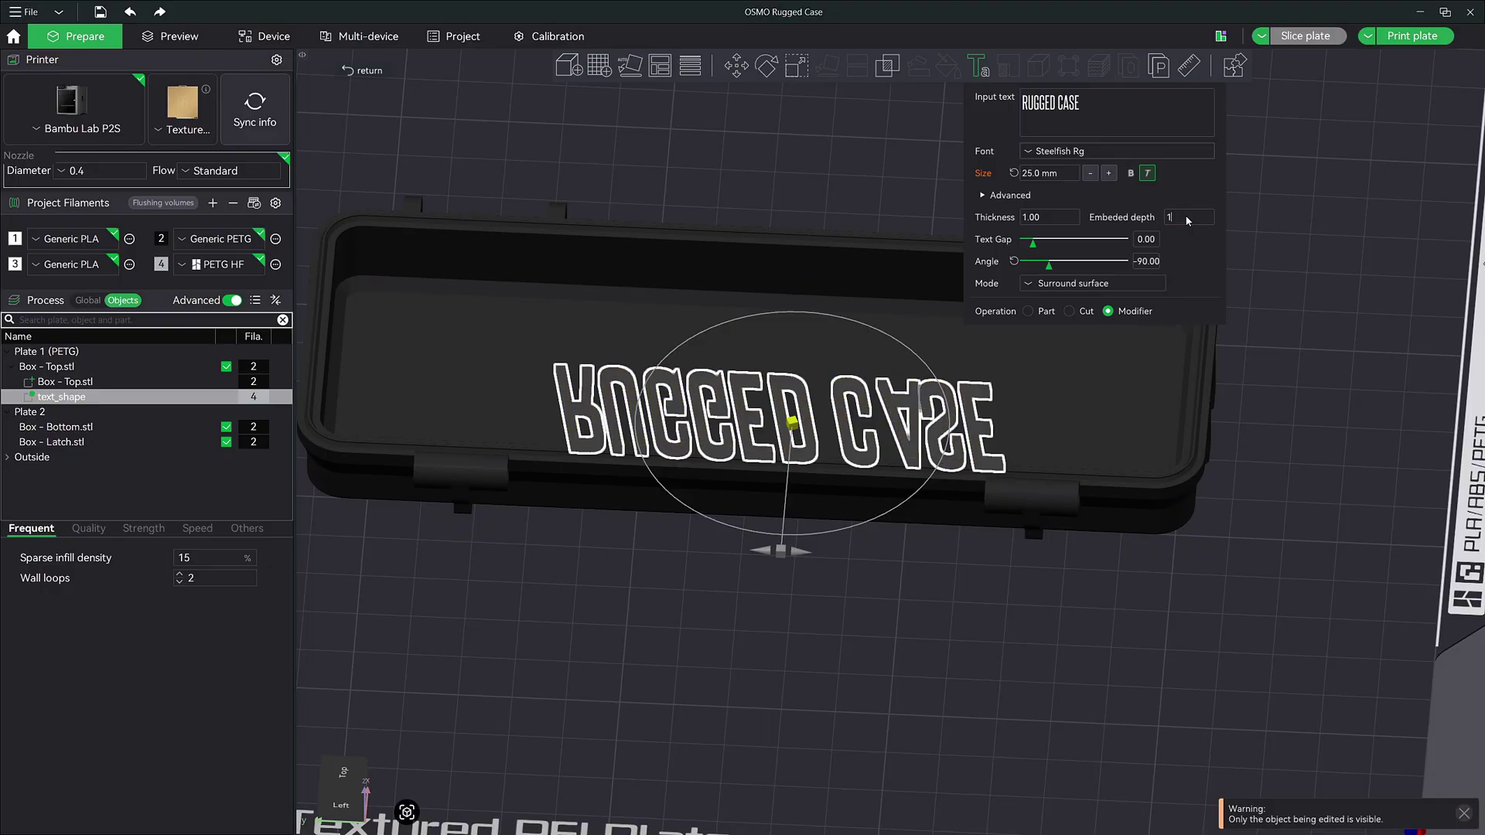
left_click_drag(1043, 557, 1053, 542)
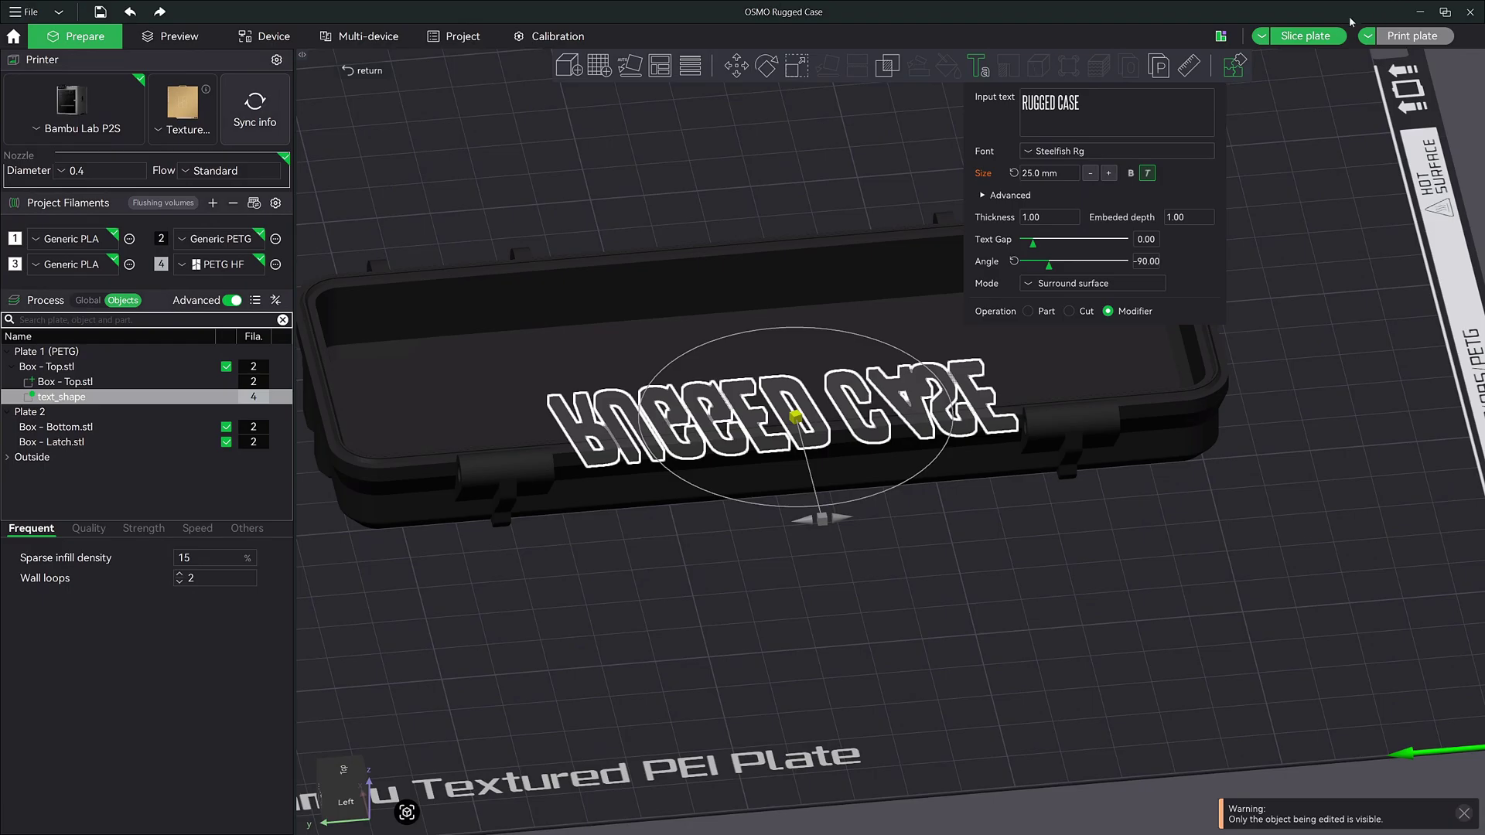
left_click(1304, 36)
left_click_drag(1211, 499, 1478, 652)
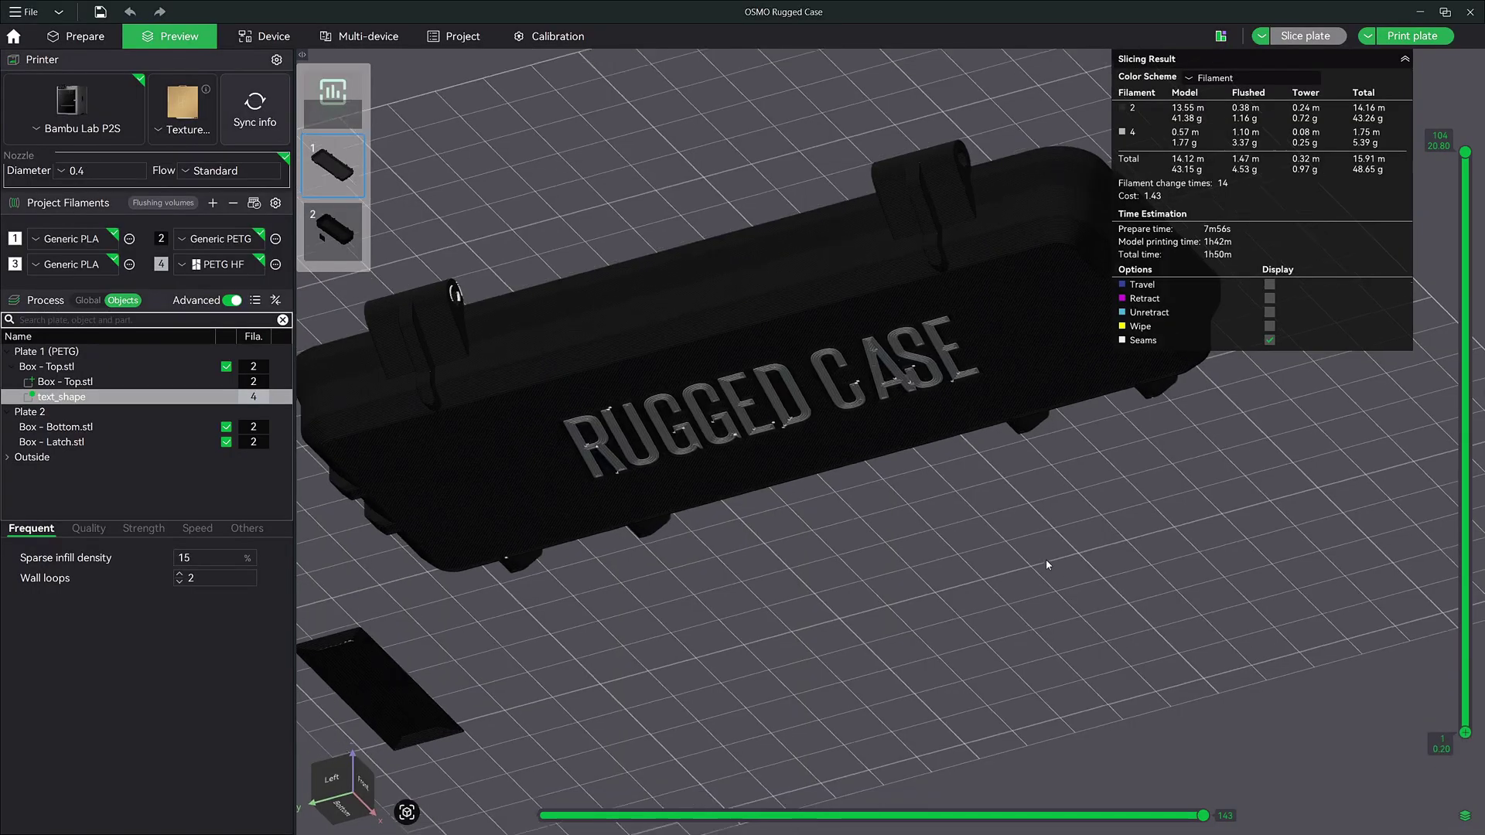
left_click_drag(1045, 560, 952, 444)
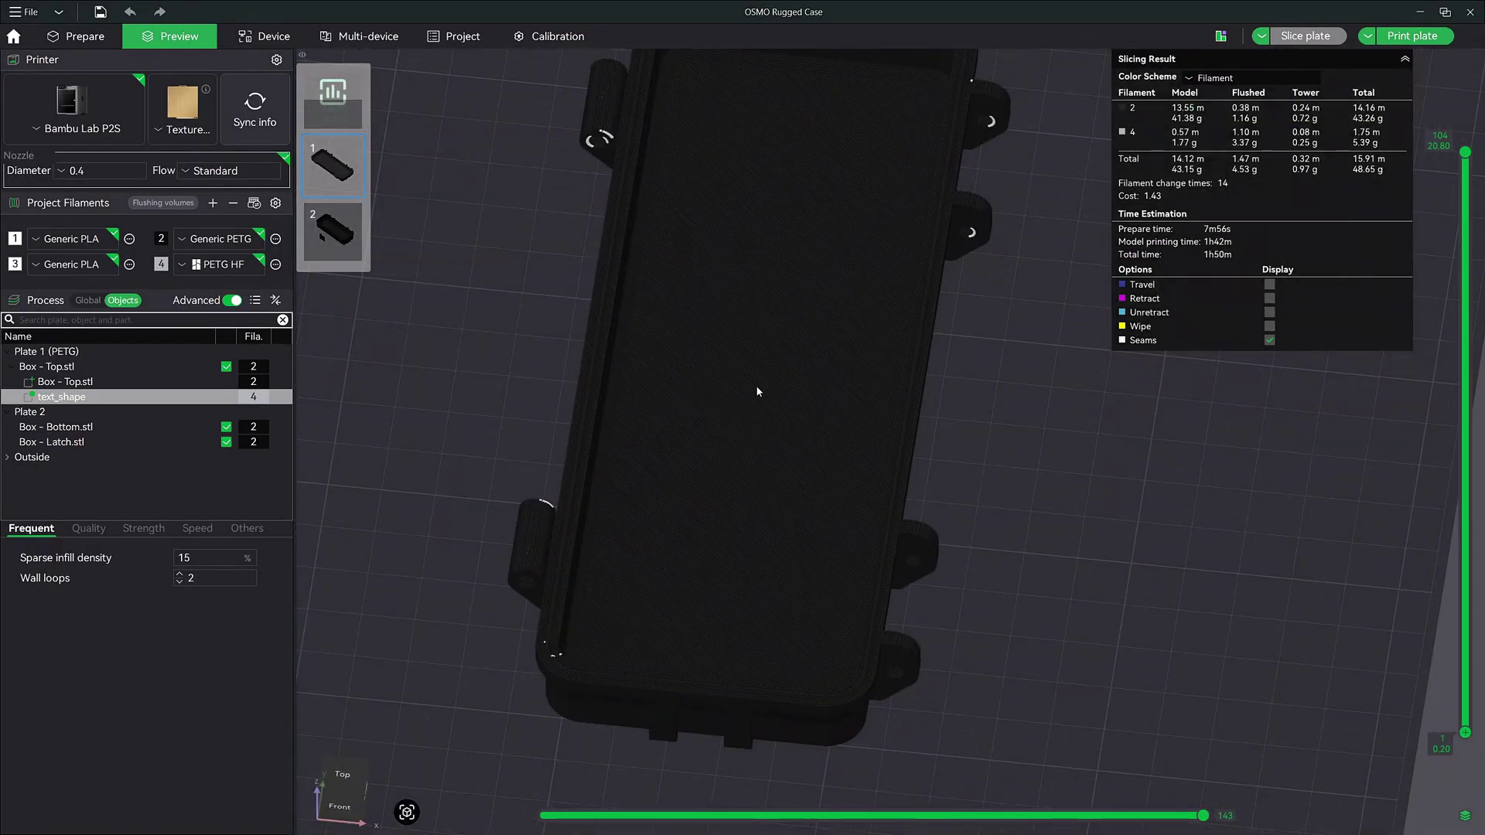
Step: Mirror the RUGGED CASE text along the Y axis and re-slice the plate to check the lettering from below
key("Tab")
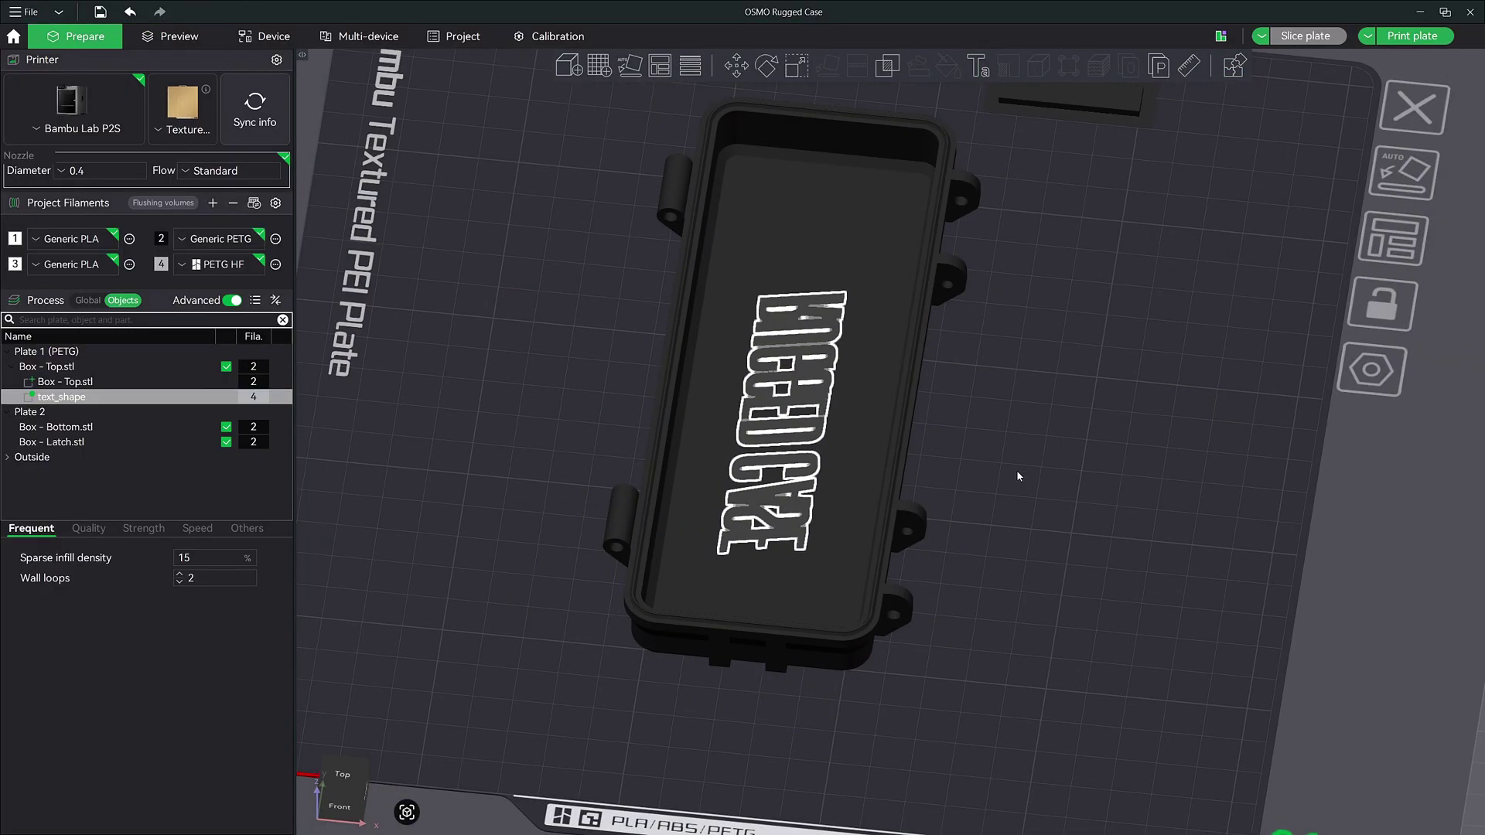
left_click_drag(1024, 475, 1098, 504)
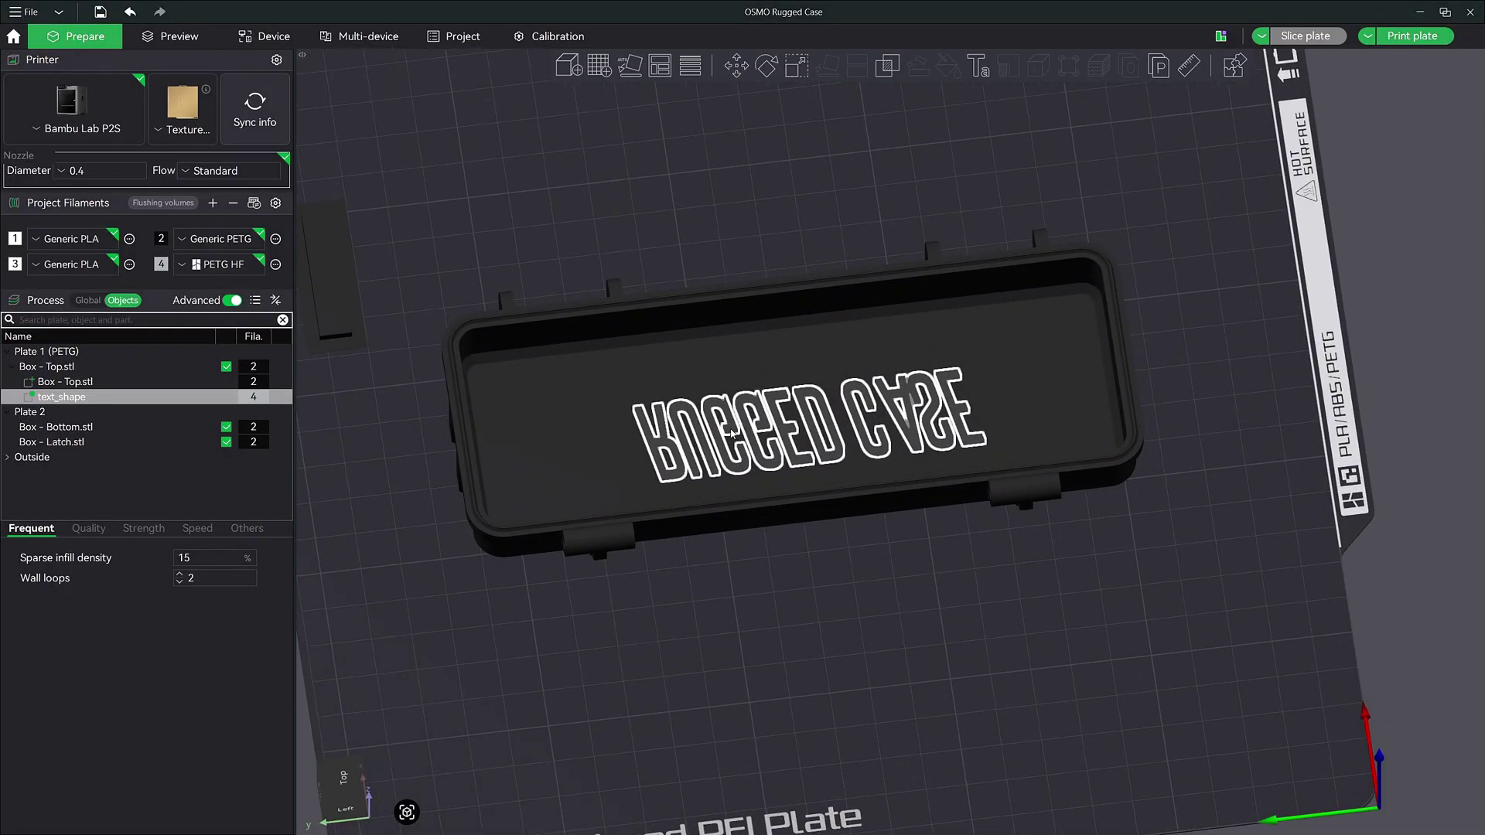
right_click(70, 400)
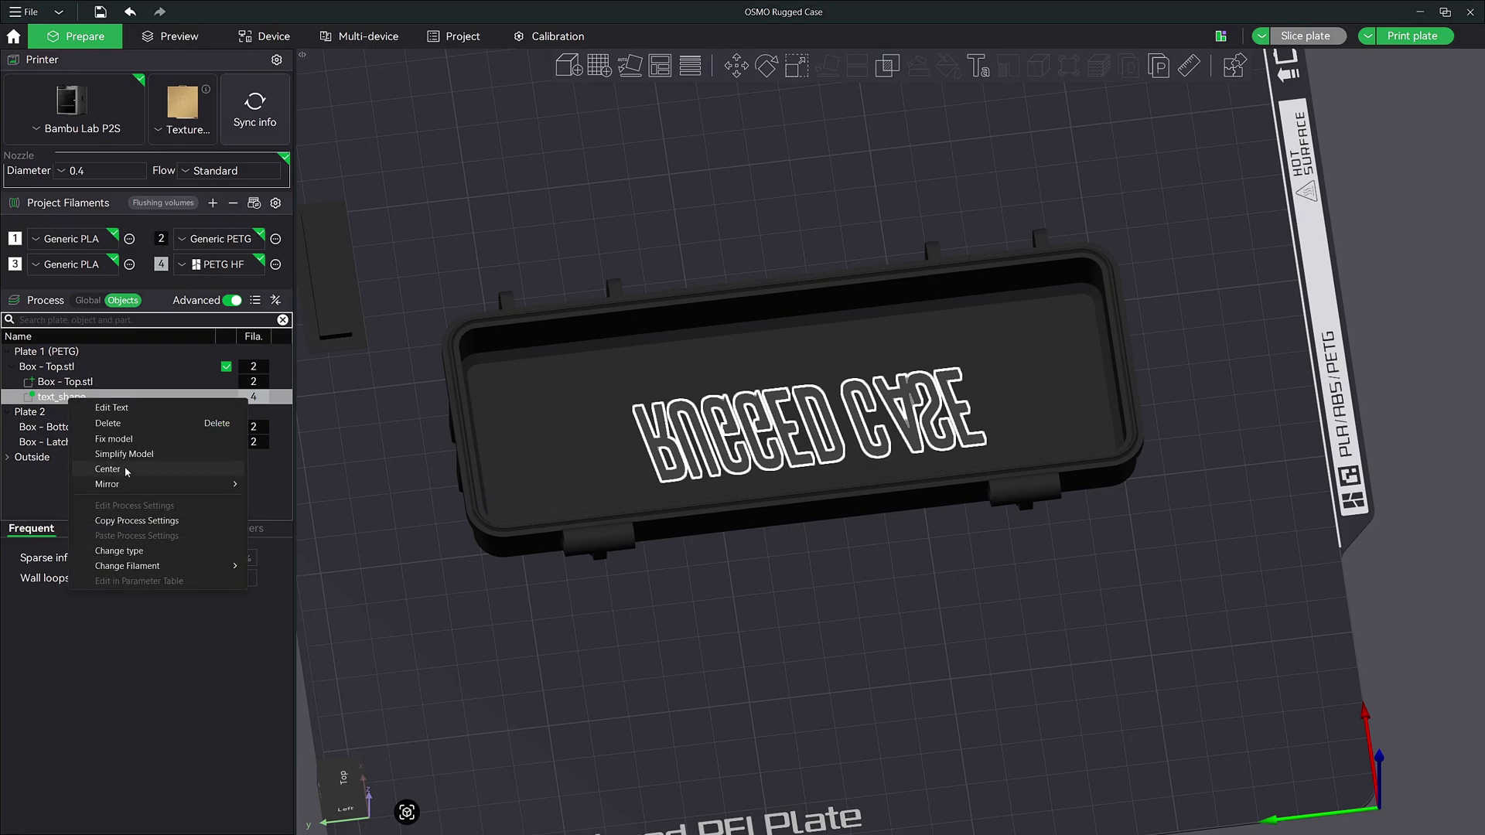
mouse_move(224, 484)
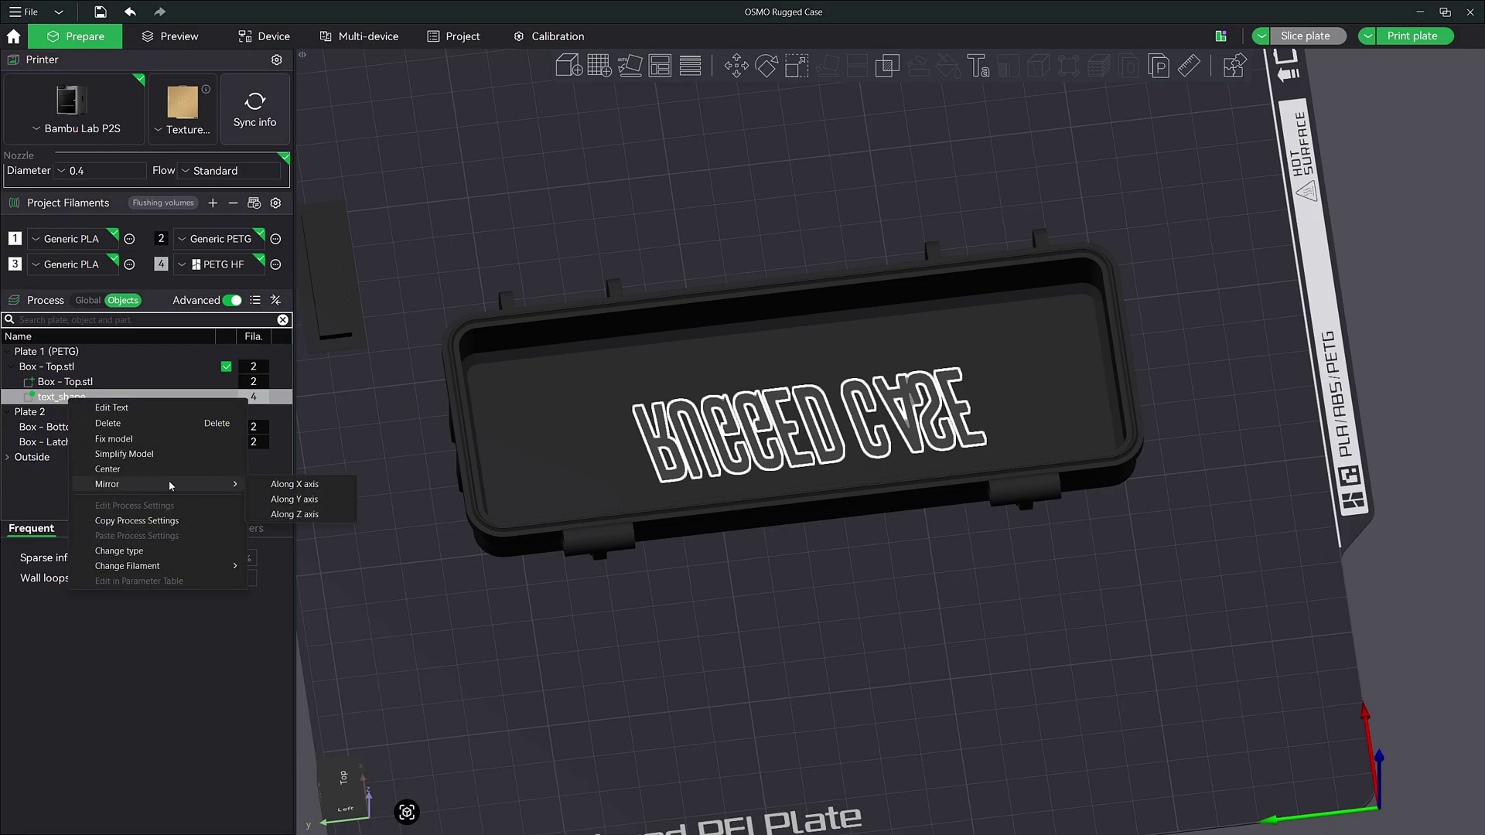
left_click(275, 500)
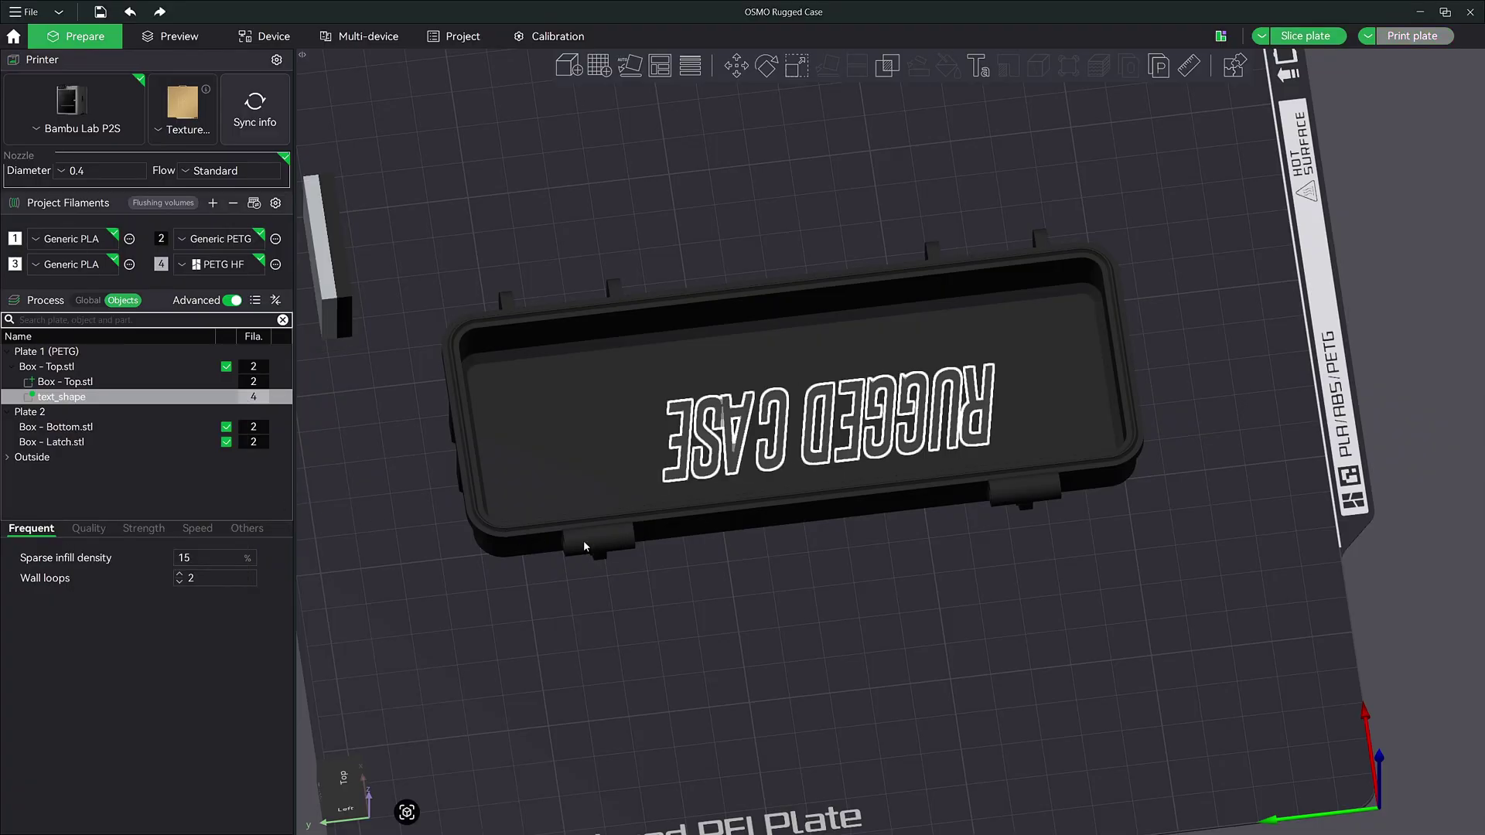
left_click_drag(583, 540, 699, 578)
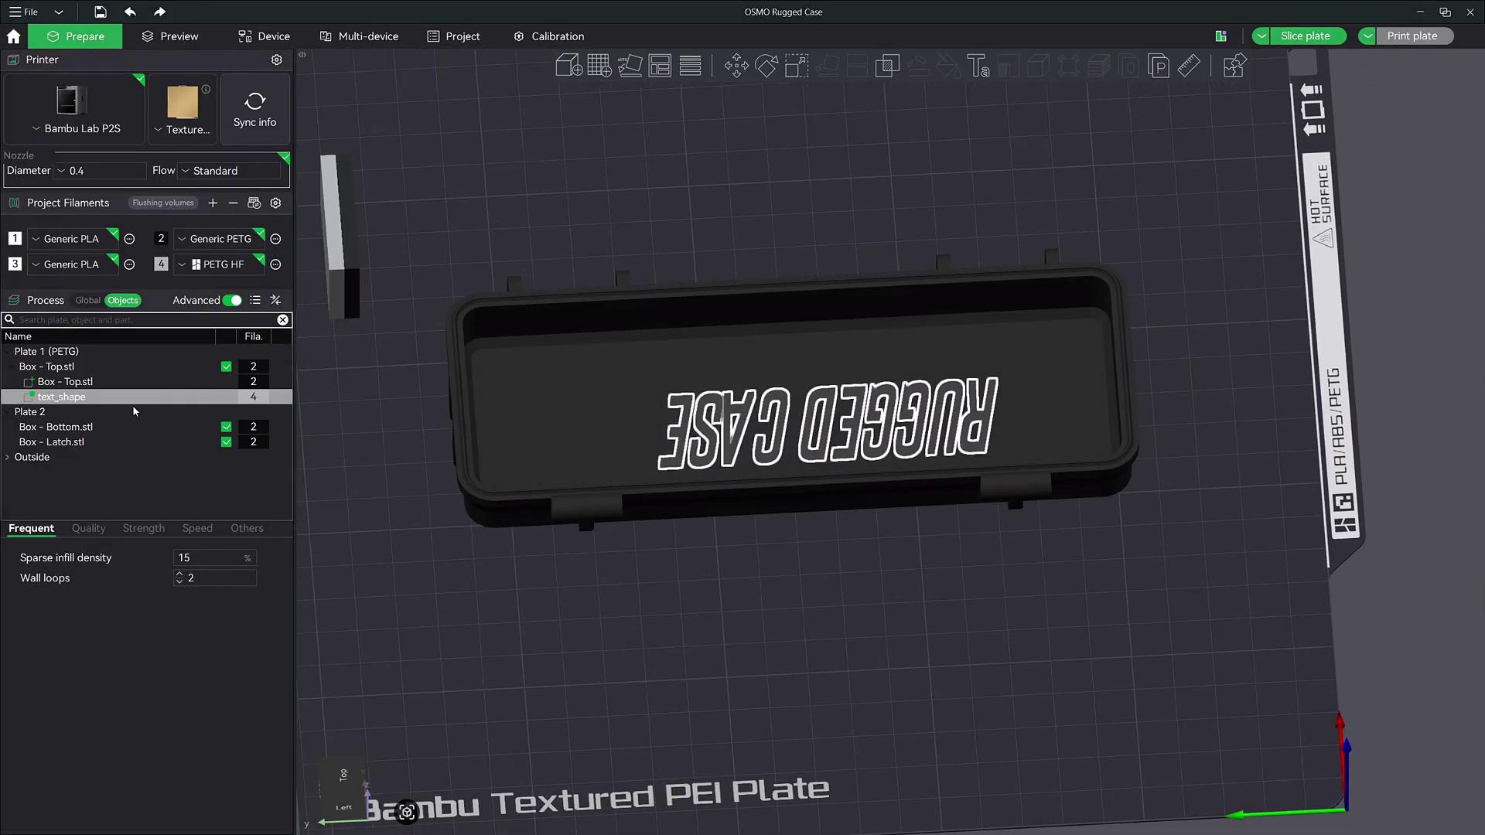
left_click(617, 238)
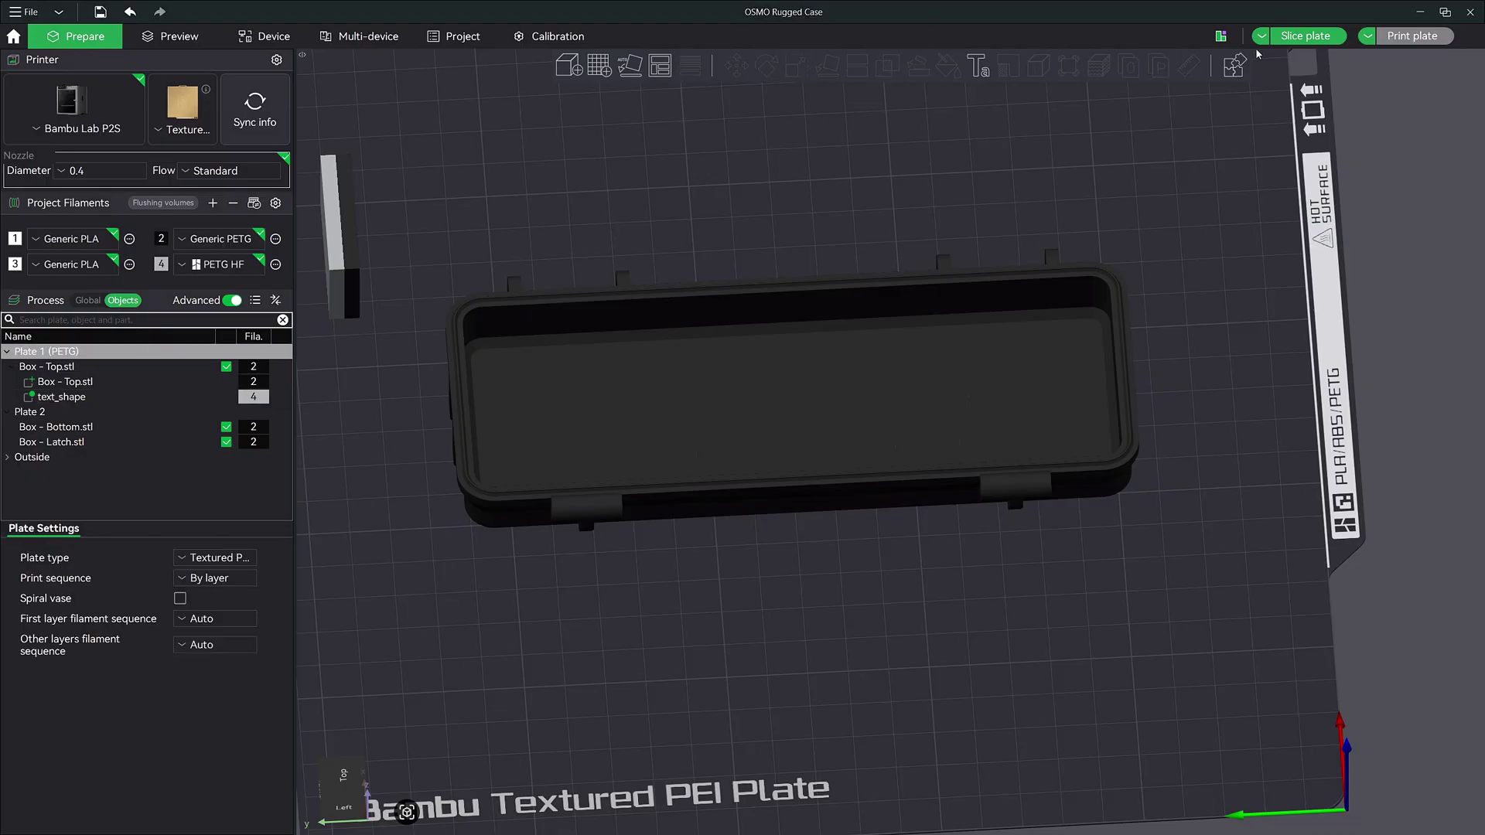
left_click(1285, 39)
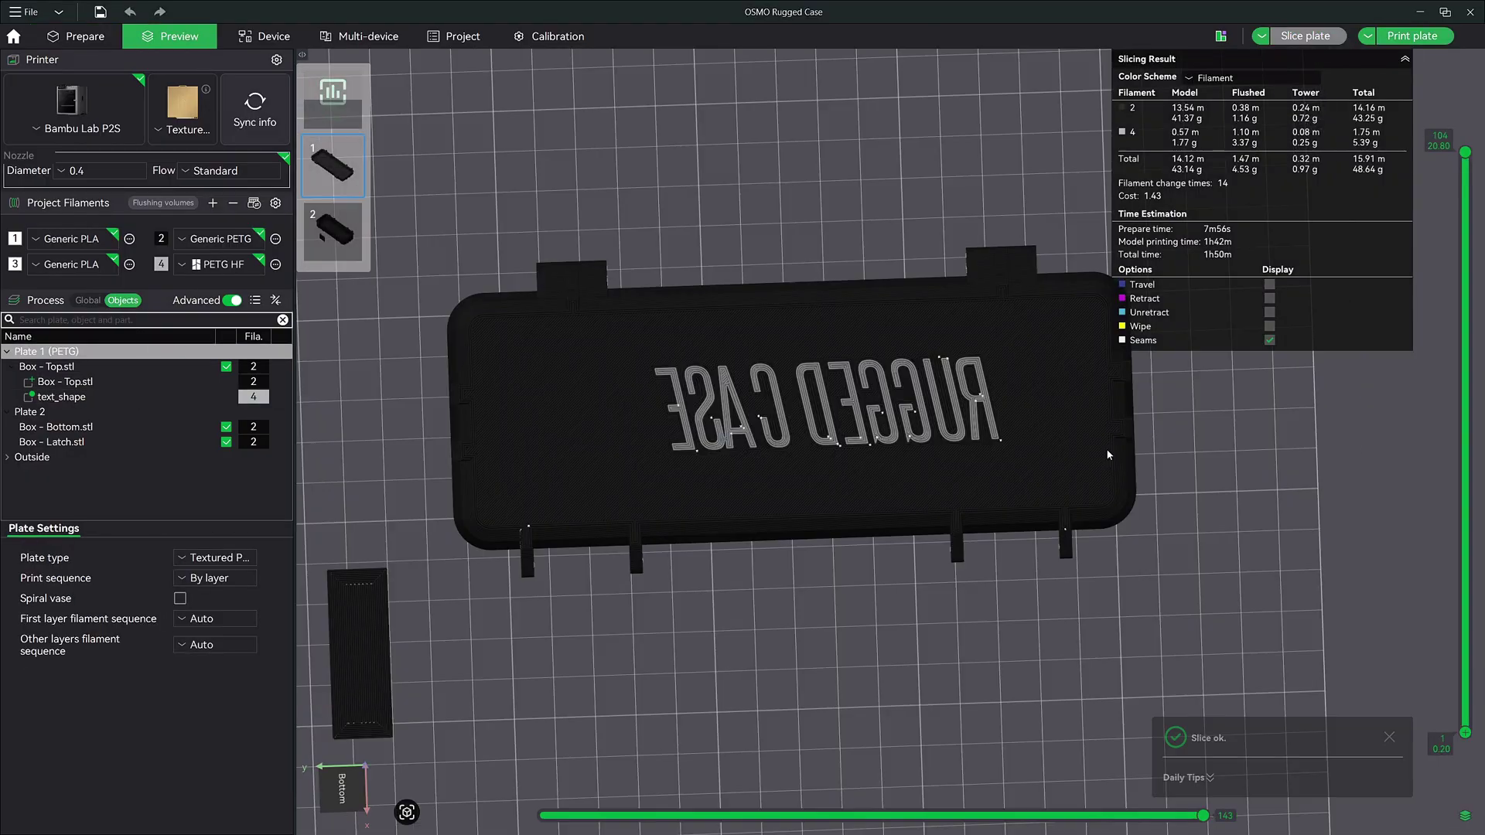